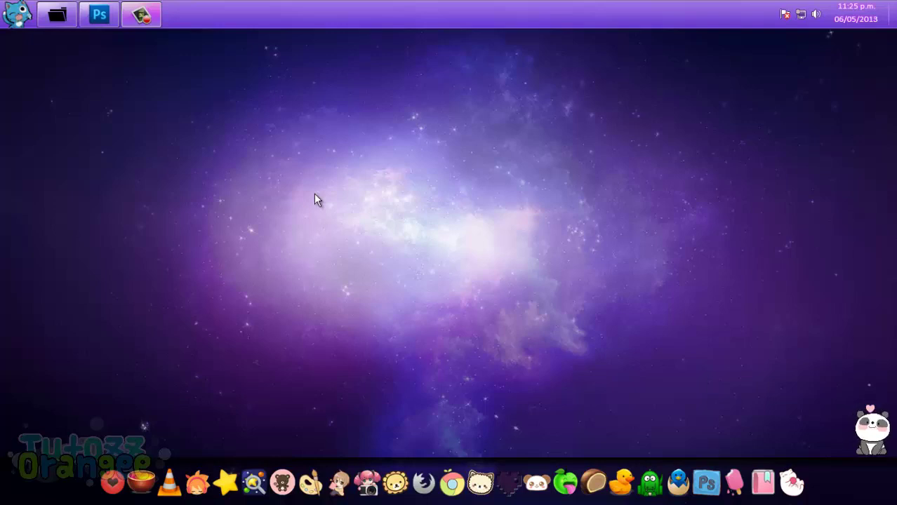
Restore the Photoshop window showing the untitled document's single Capa 1 layer.
click(99, 14)
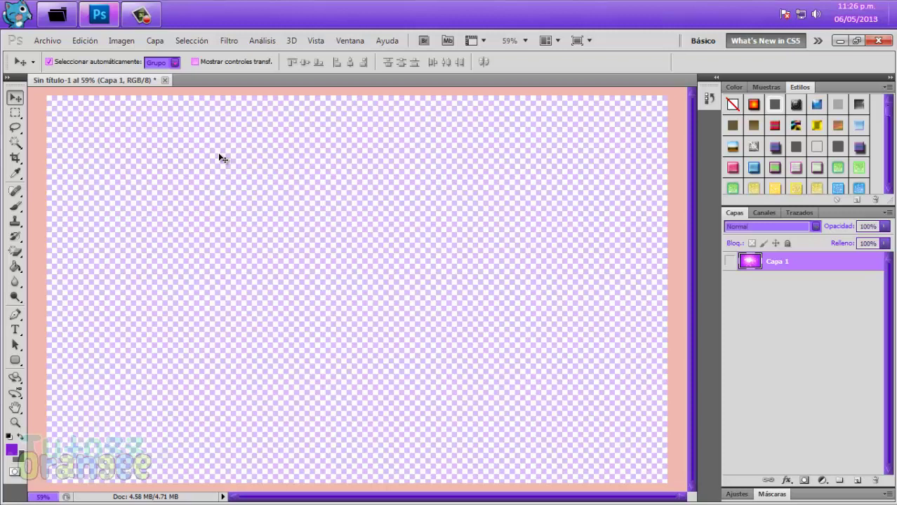
Show the purple sparkle image on Capa 1 and add an empty Capa 2 above it.
click(730, 261)
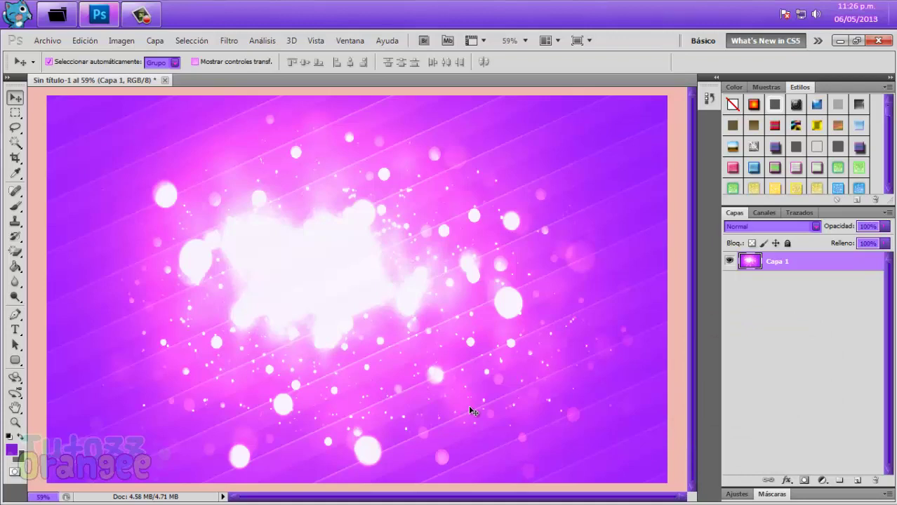
click(857, 481)
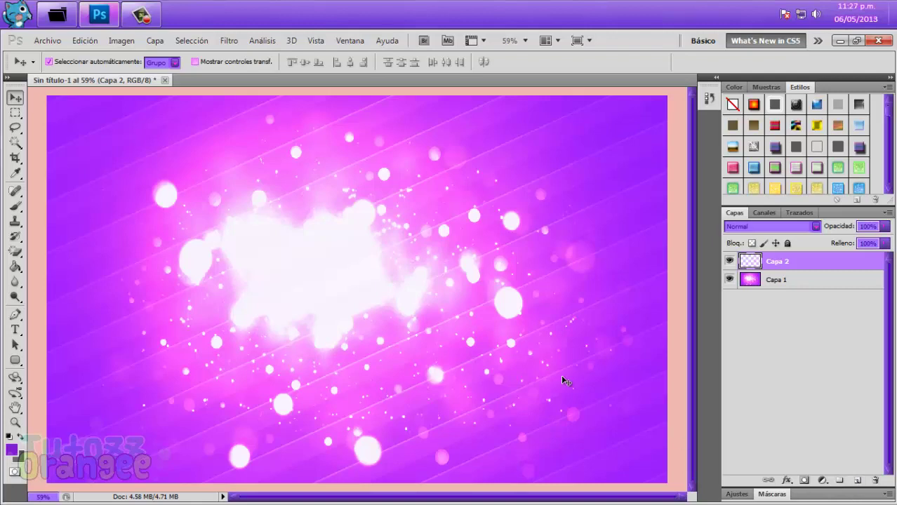
click(16, 113)
drag(133, 192, 611, 369)
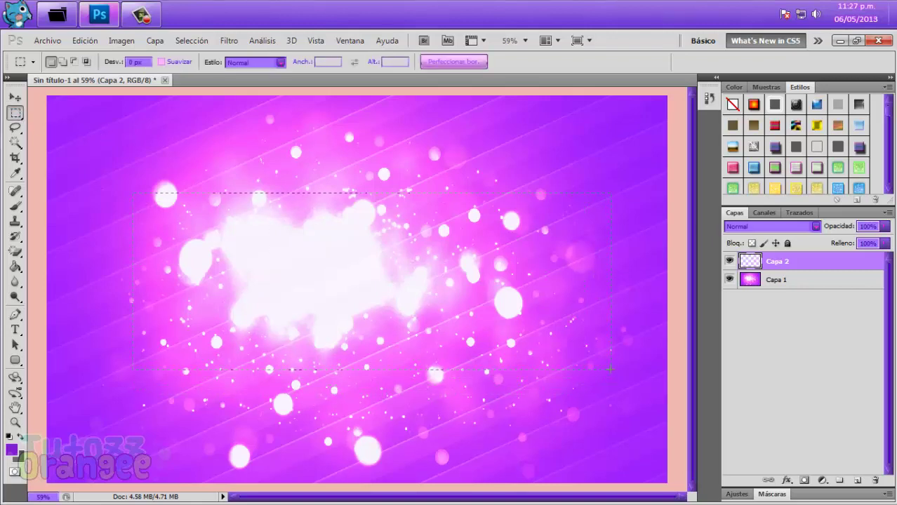
drag(611, 368, 611, 370)
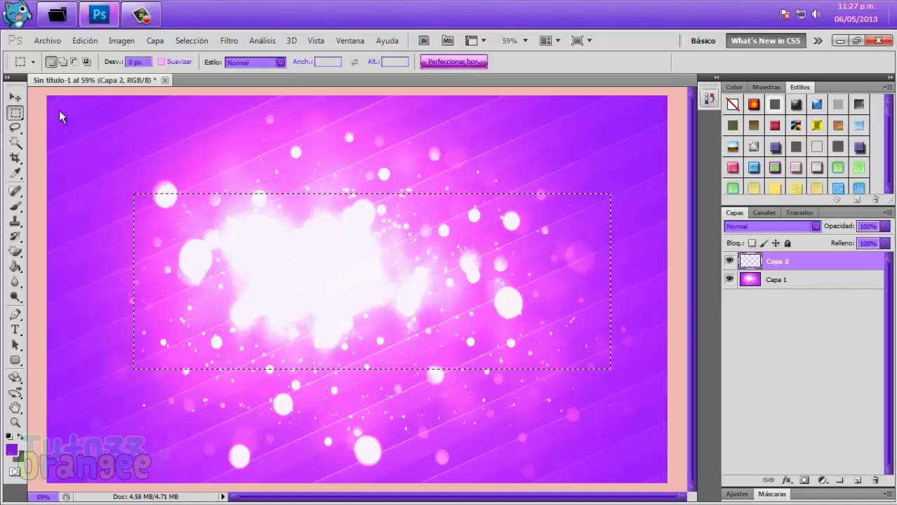
click(15, 97)
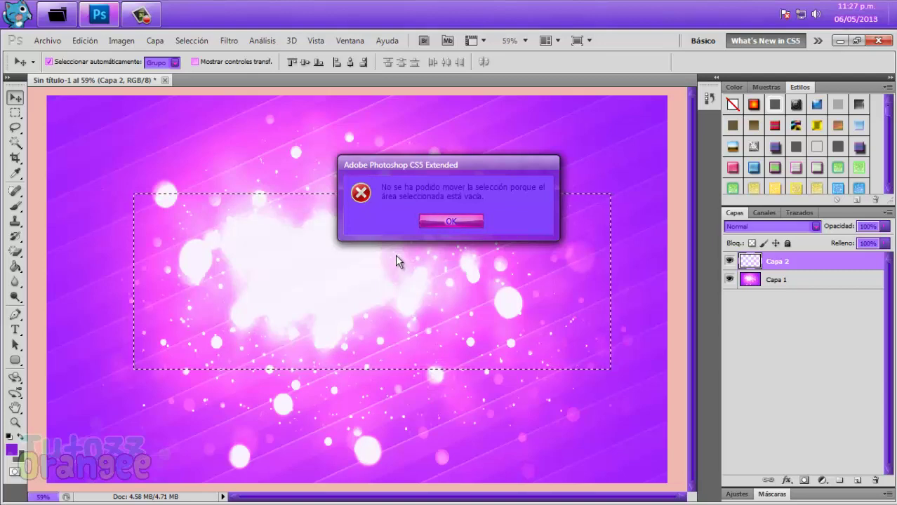
click(451, 222)
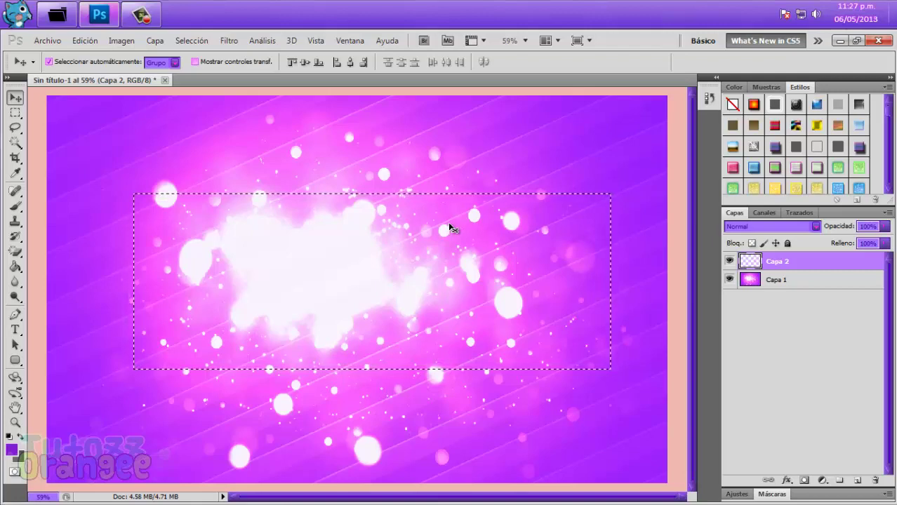
key(ctrl+d)
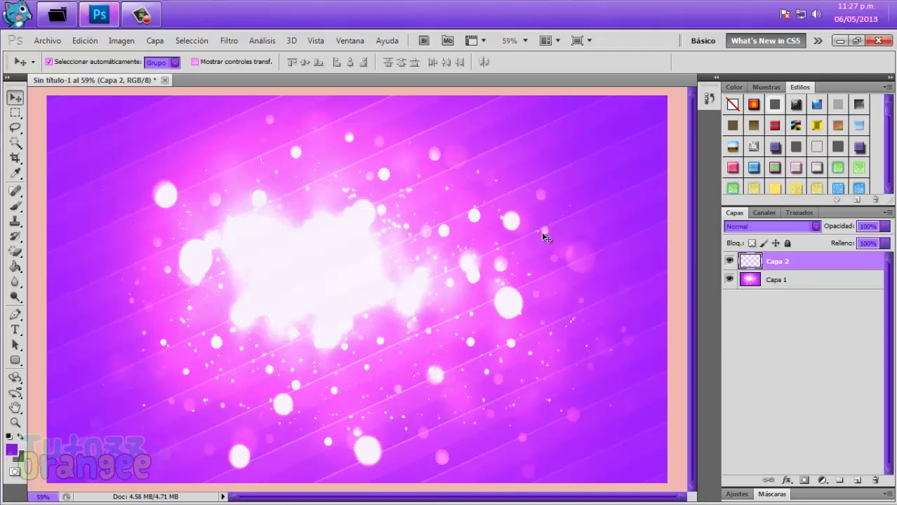
click(15, 329)
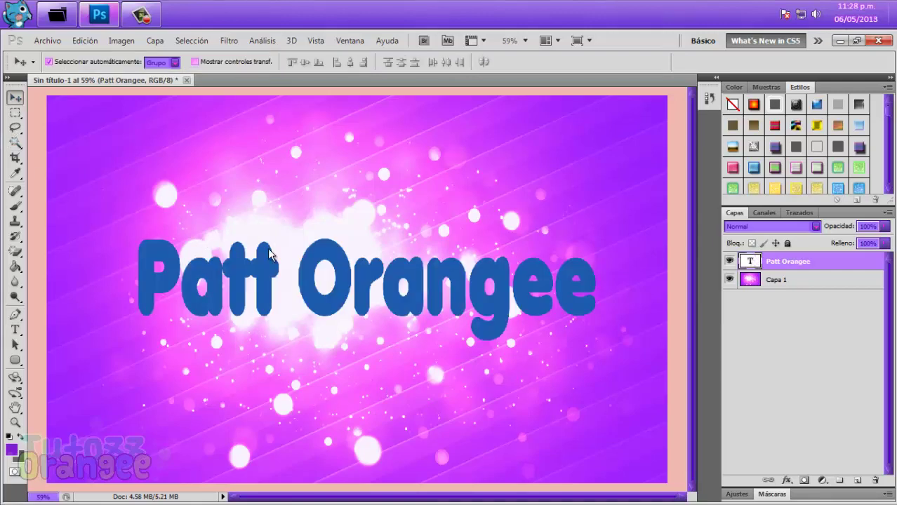
Nudge the blue Patt Orangee text slightly lower to centre it over the sparkle glow.
mouse_move(344, 295)
mouse_down()
mouse_move(335, 295)
mouse_move(340, 304)
mouse_up()
drag(336, 301, 340, 302)
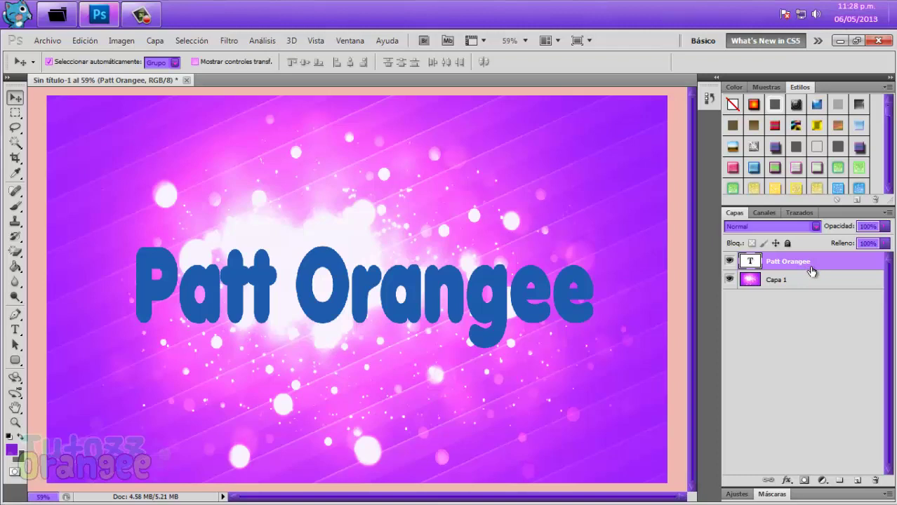
Duplicate the Patt Orangee text layer, hide the copy, and open the original's Estilo de capa.
key(ctrl+j)
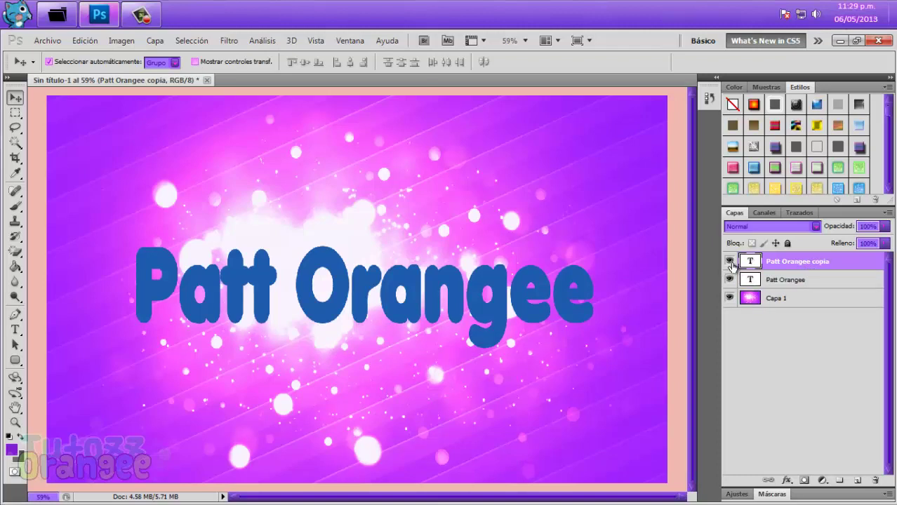
click(729, 261)
click(751, 281)
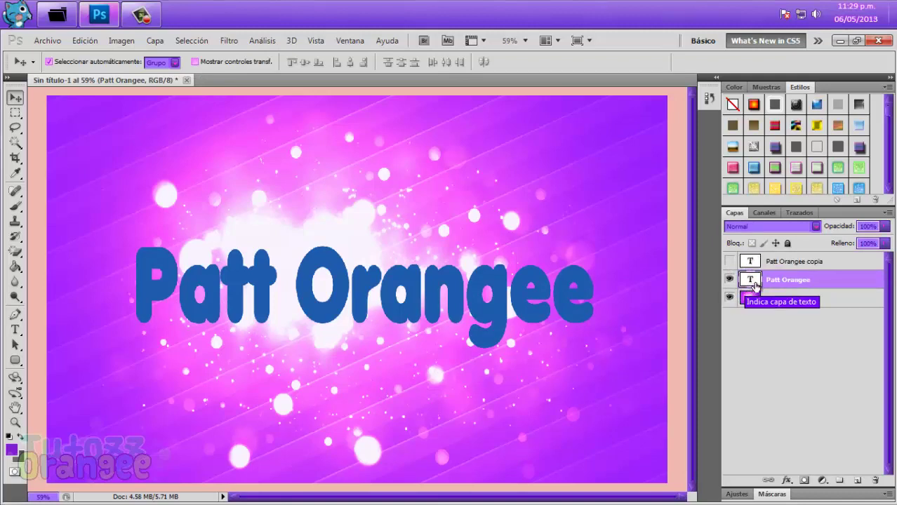
double_click(751, 281)
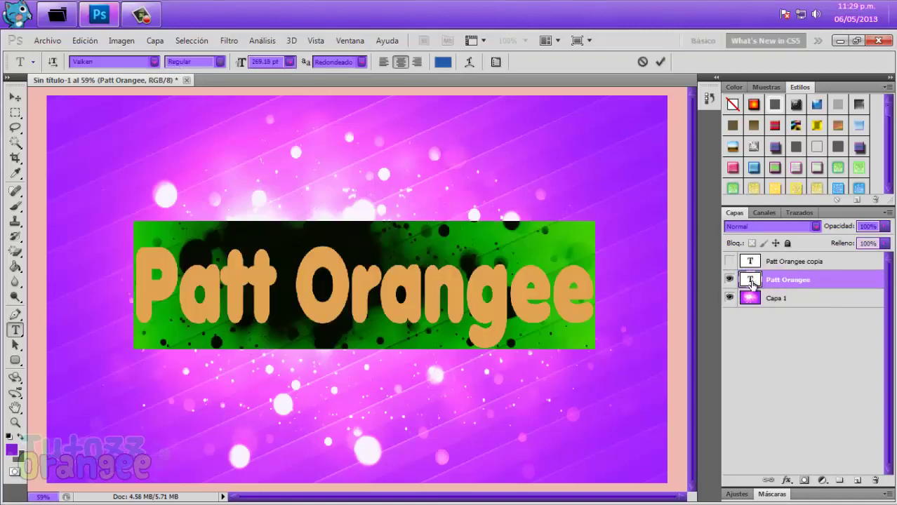
key(Escape)
key(v)
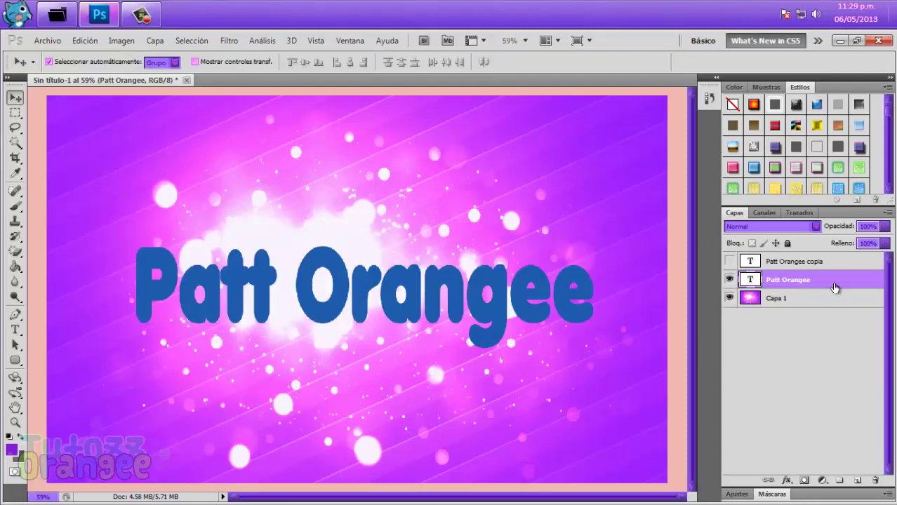
double_click(834, 284)
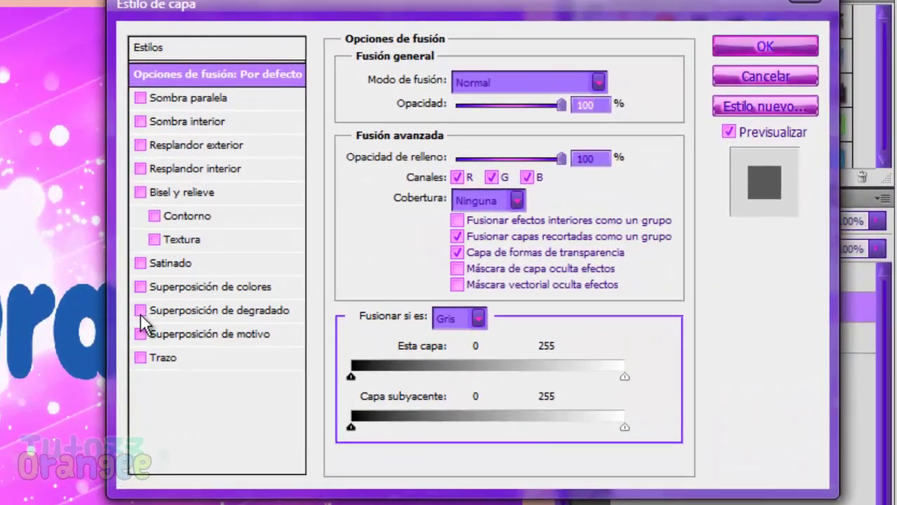
Enable gradient overlay and stroke, loading the Espectro rainbow preset in Normal blend mode.
click(159, 310)
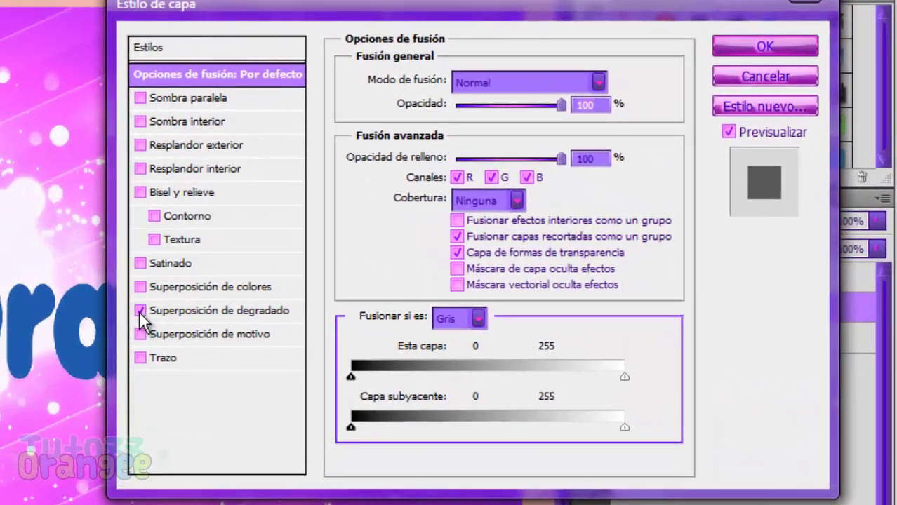
click(140, 358)
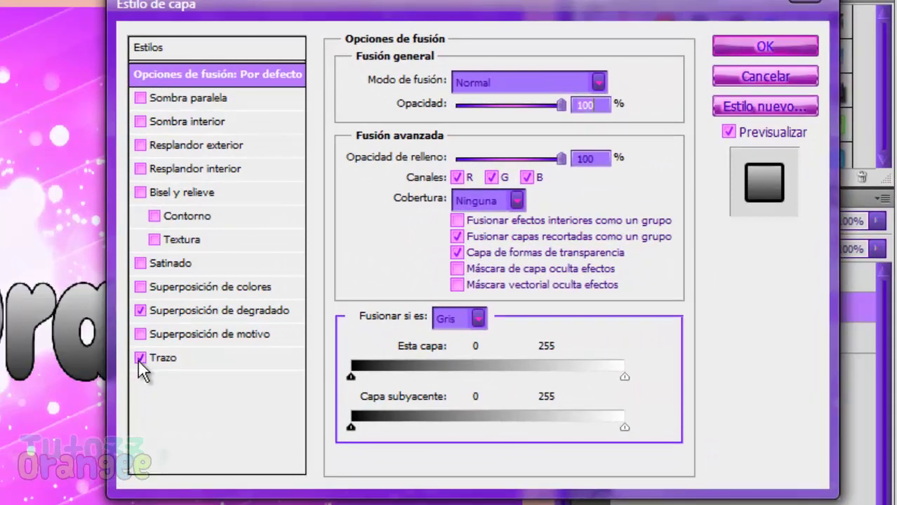
click(184, 312)
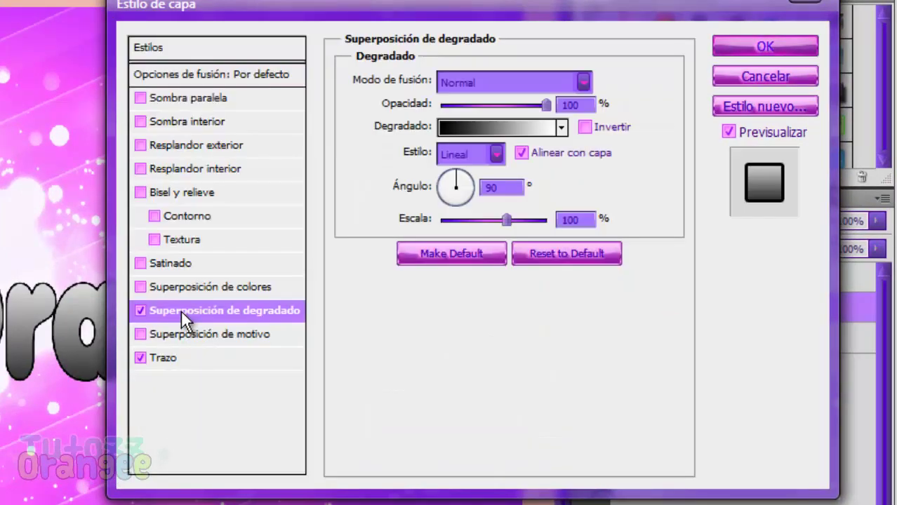
click(510, 85)
click(510, 85)
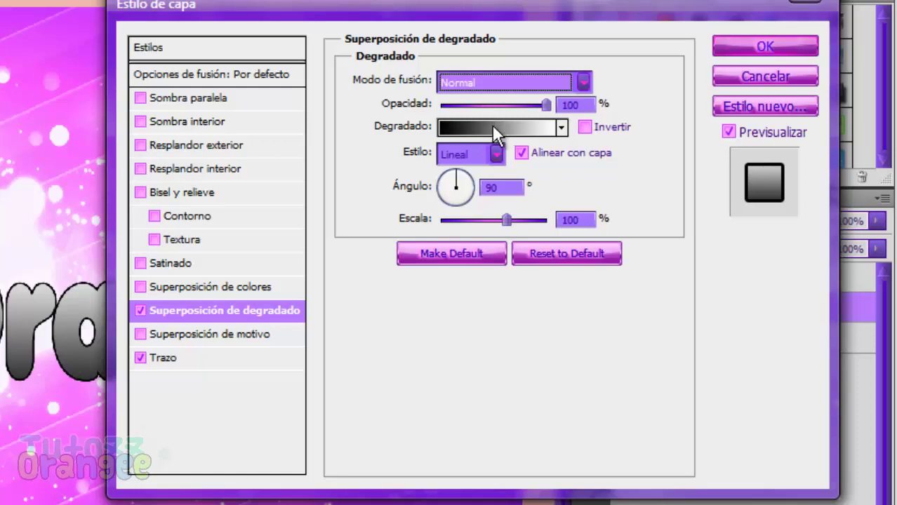
click(493, 125)
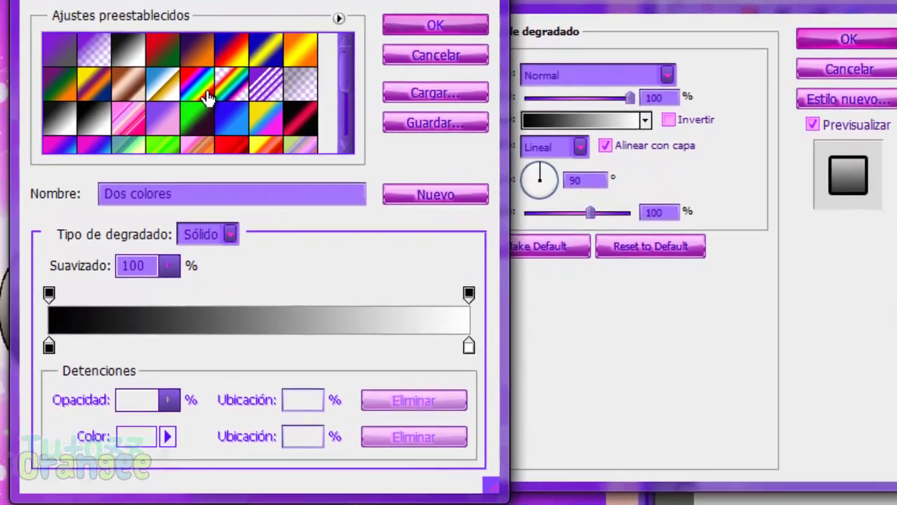
click(163, 87)
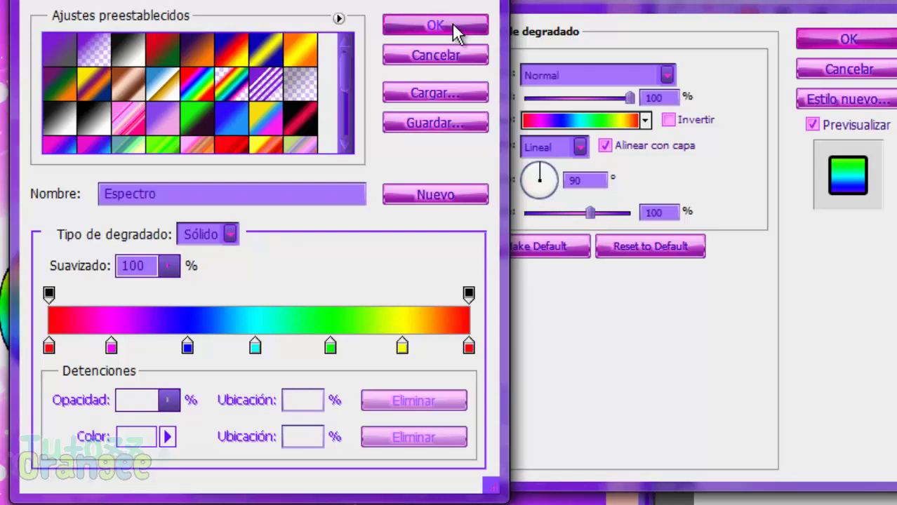
Confirm the Espectro gradient and adjust the gradient overlay's angle value.
click(452, 23)
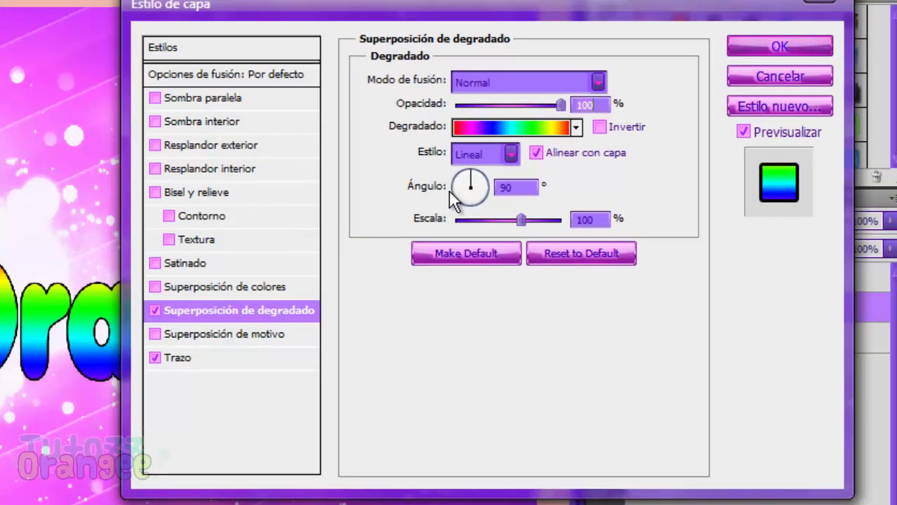
click(515, 188)
text(0)
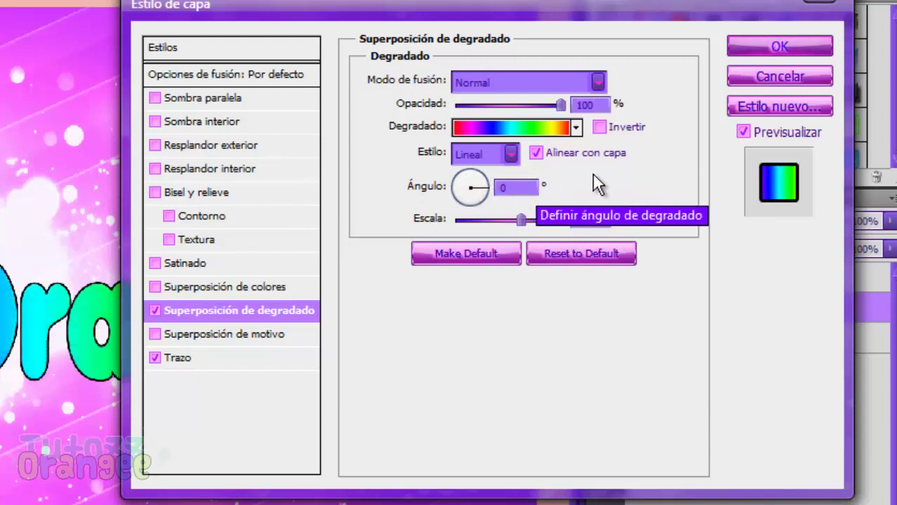
Give the text a 9 px black stroke and apply the layer style.
click(183, 355)
click(413, 219)
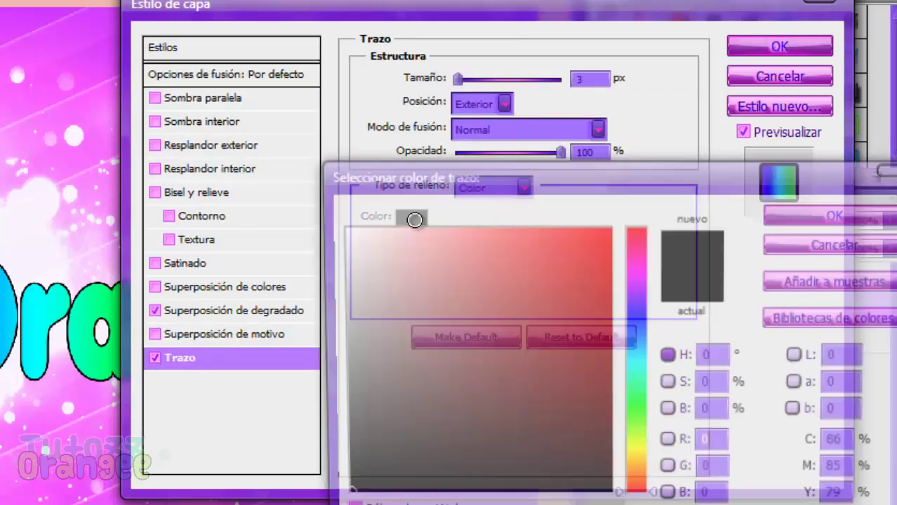
click(352, 233)
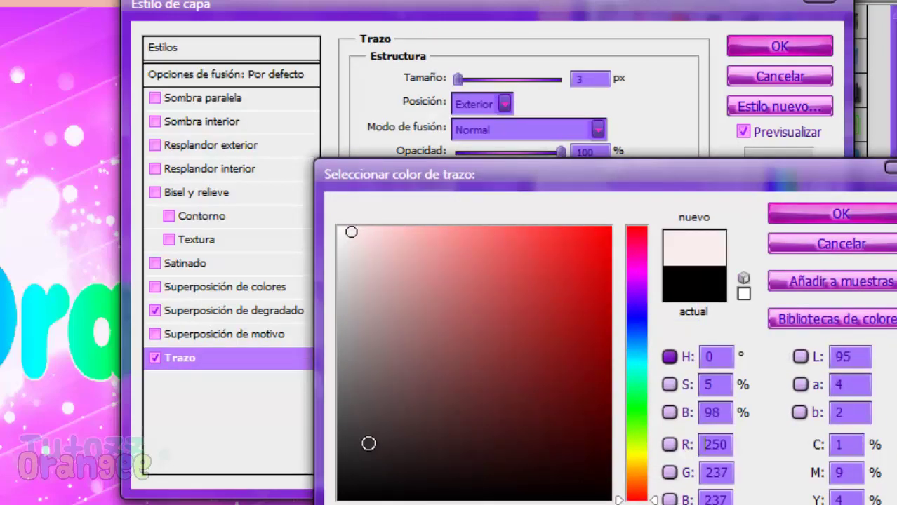
click(338, 499)
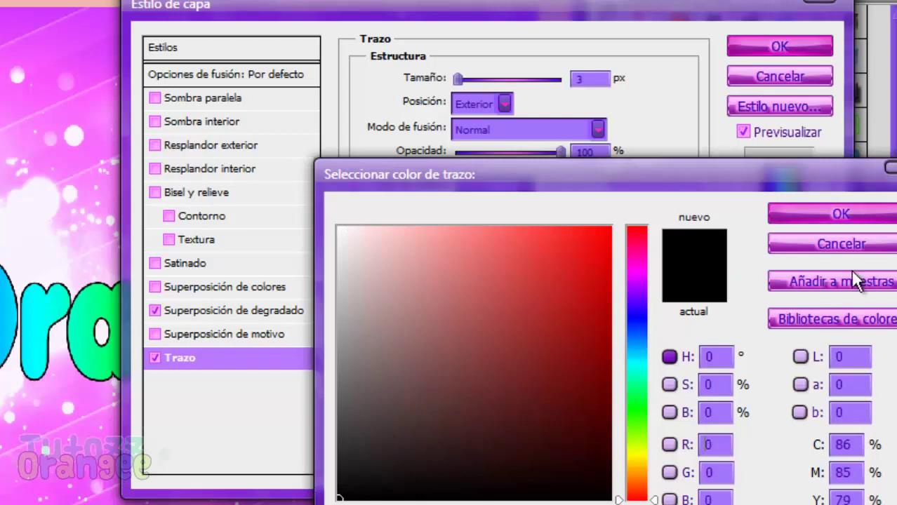
click(843, 211)
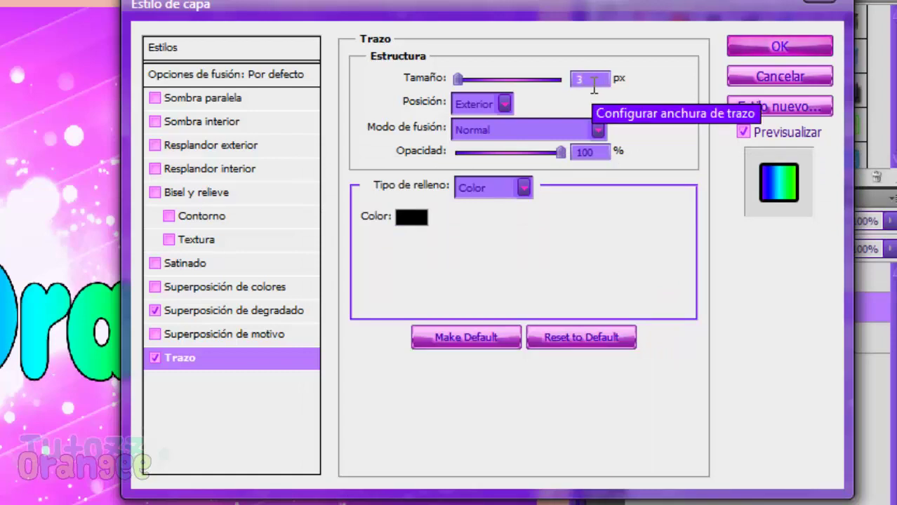
text(9)
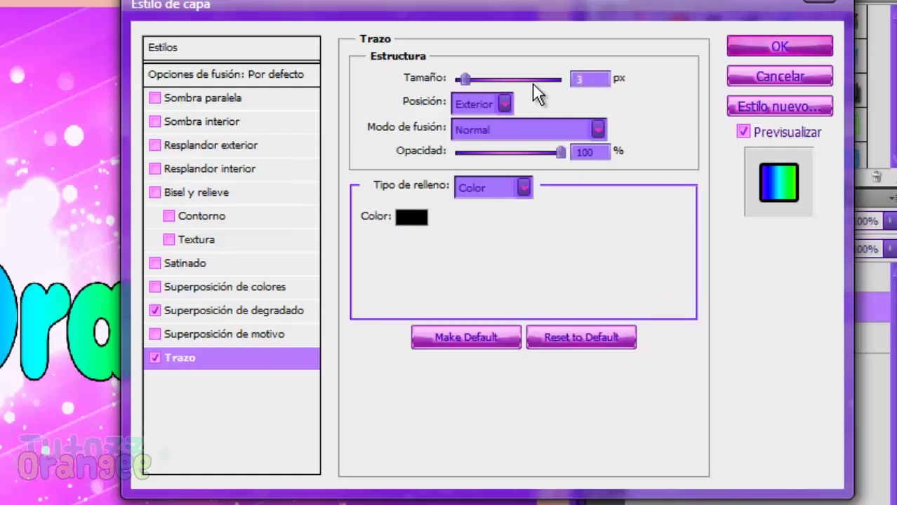
click(779, 54)
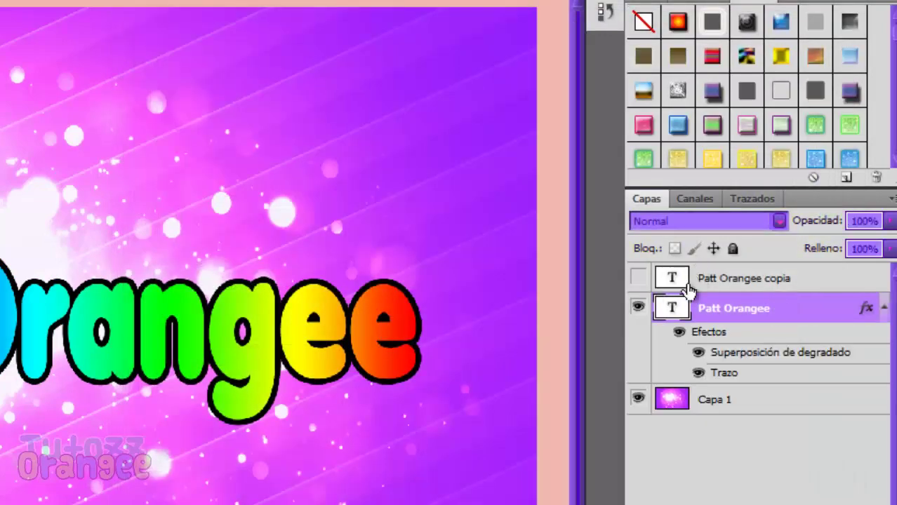
click(883, 309)
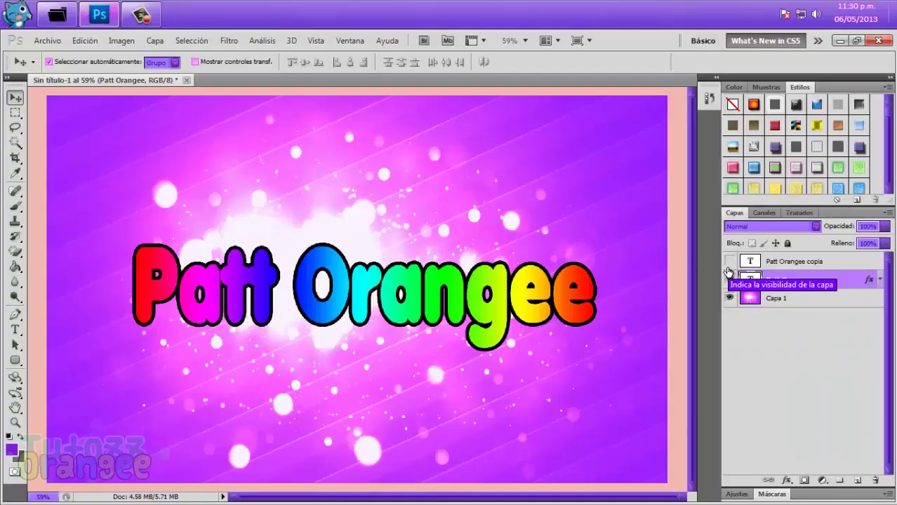
Hide the rainbow original, show and select Patt Orangee copia, and give it a pink outer glow.
click(638, 279)
click(729, 263)
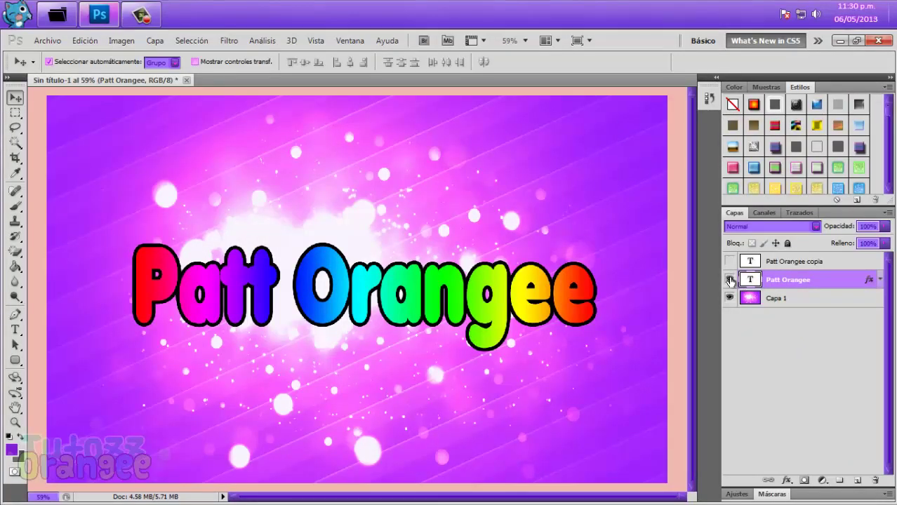
click(730, 280)
click(833, 262)
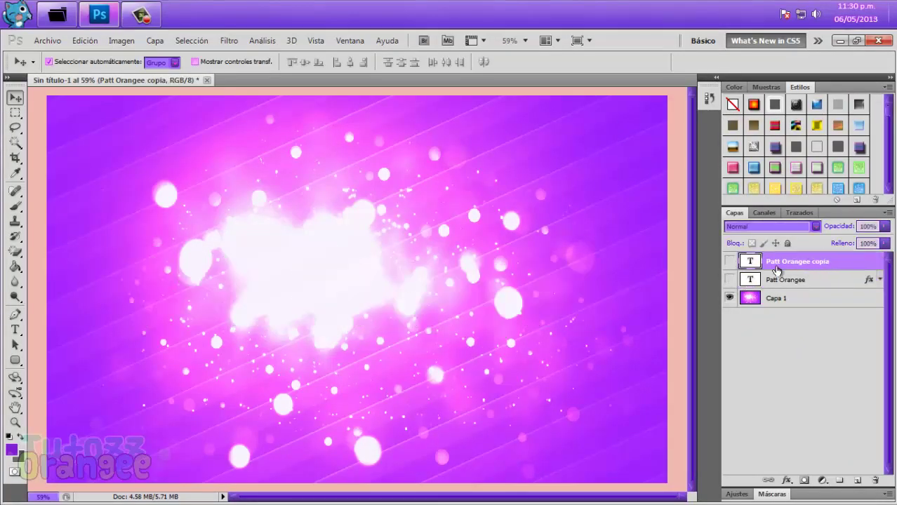
click(729, 261)
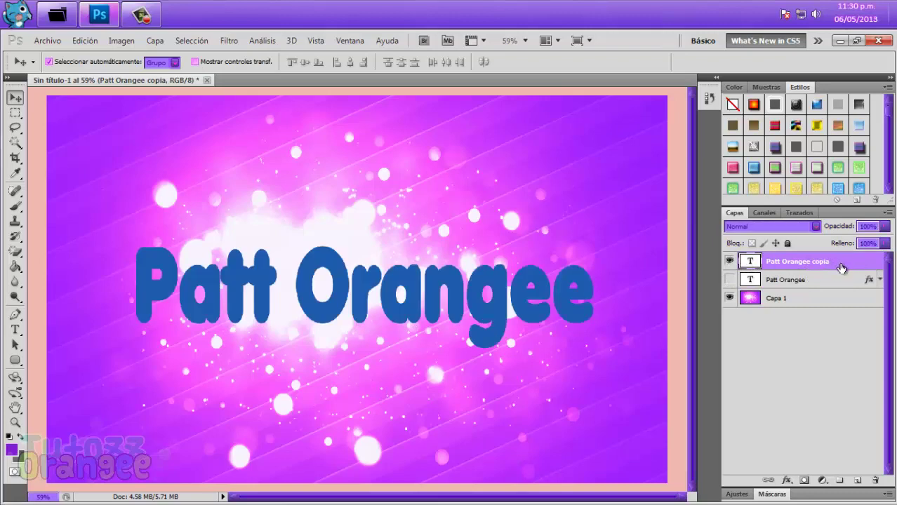
click(776, 105)
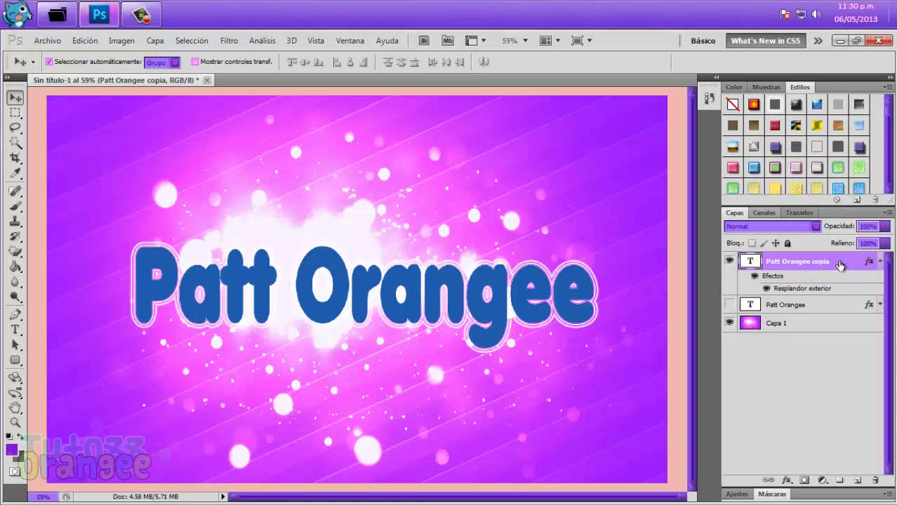
Enlarge the copy's outer glow to 29 px size and 58% range, then reshow Patt Orangee.
double_click(841, 265)
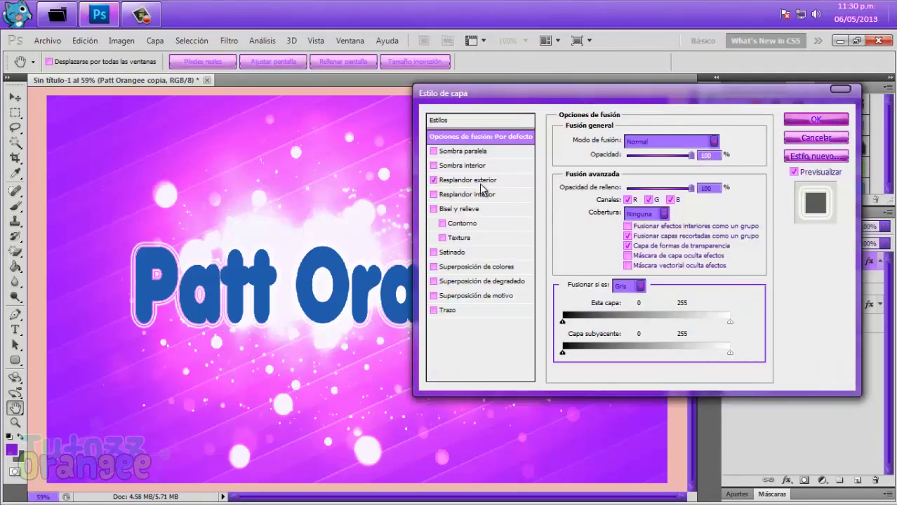
click(478, 182)
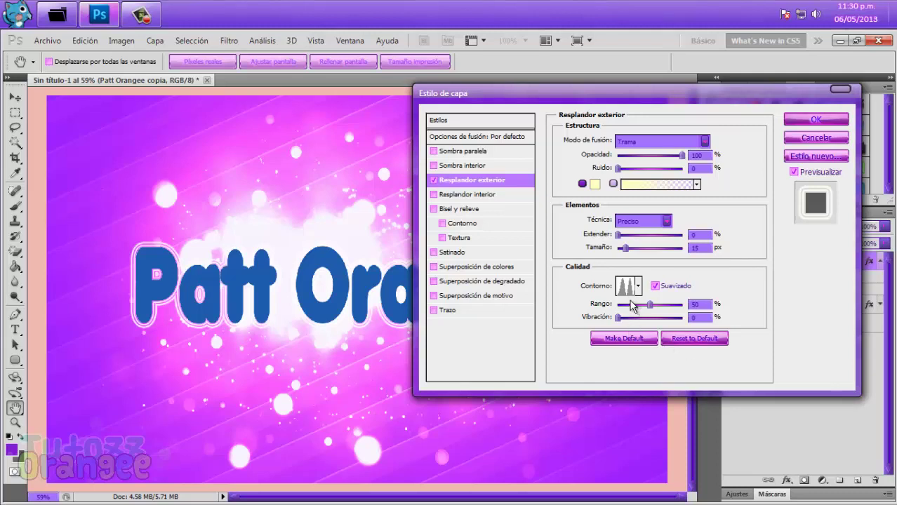
mouse_move(650, 305)
mouse_down()
mouse_move(667, 305)
mouse_move(654, 305)
mouse_up()
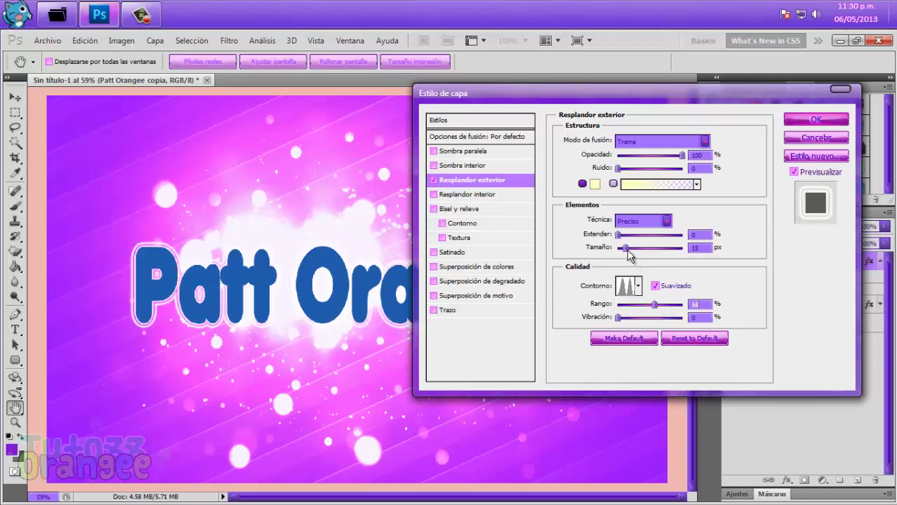
drag(626, 249, 628, 249)
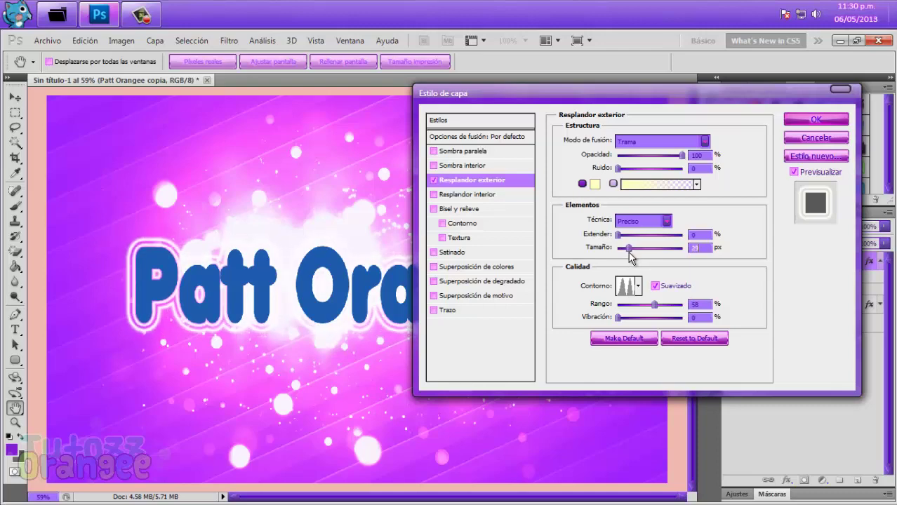
click(815, 119)
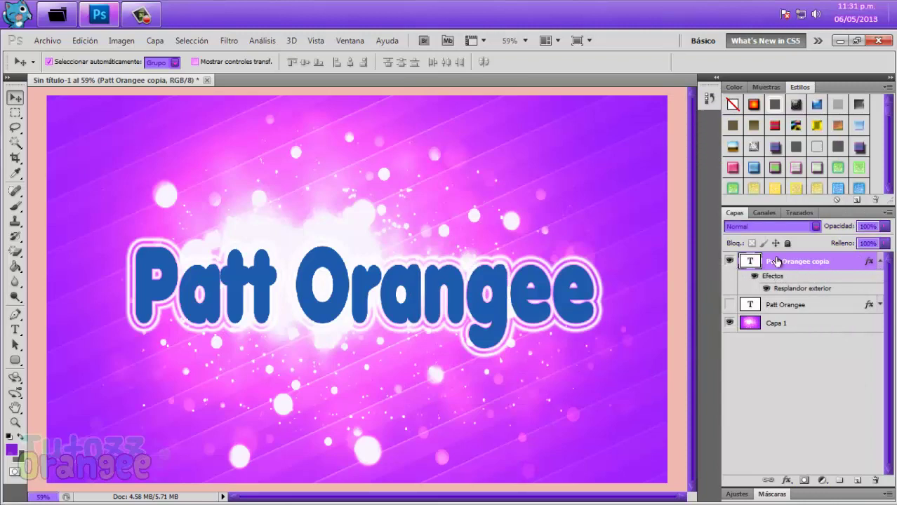
click(730, 305)
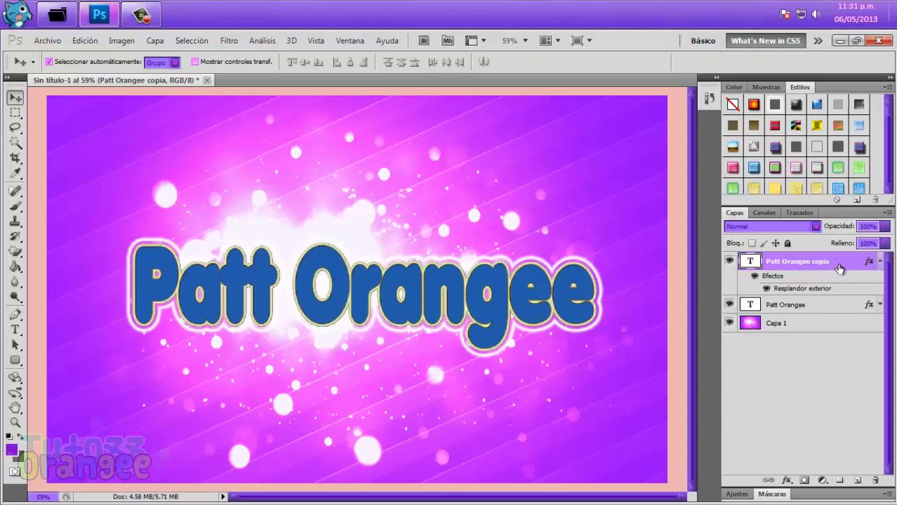
Move Patt Orangee copia below Patt Orangee and toggle visibility to check the glow.
click(730, 265)
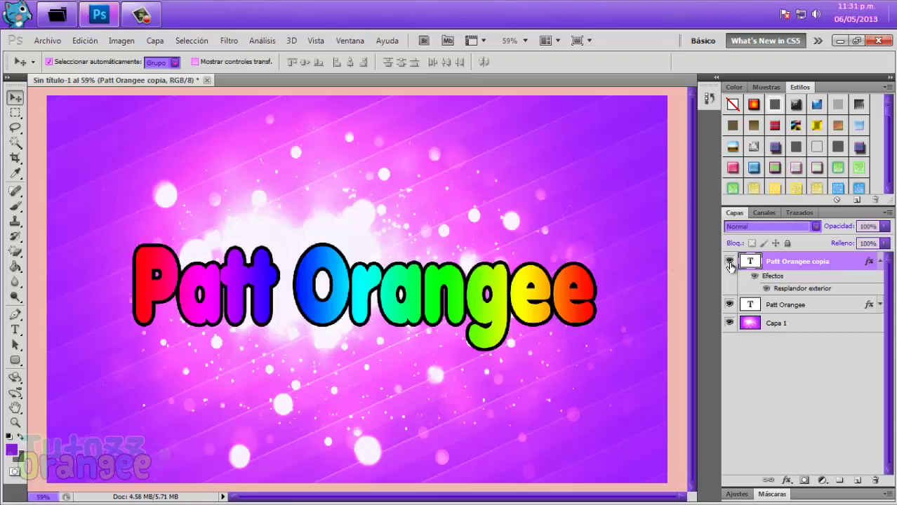
click(731, 265)
drag(819, 261, 822, 280)
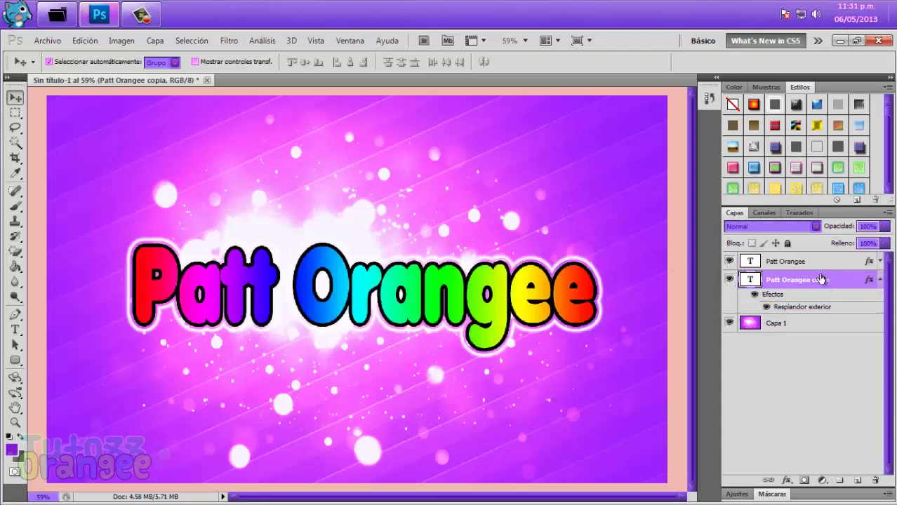
click(729, 262)
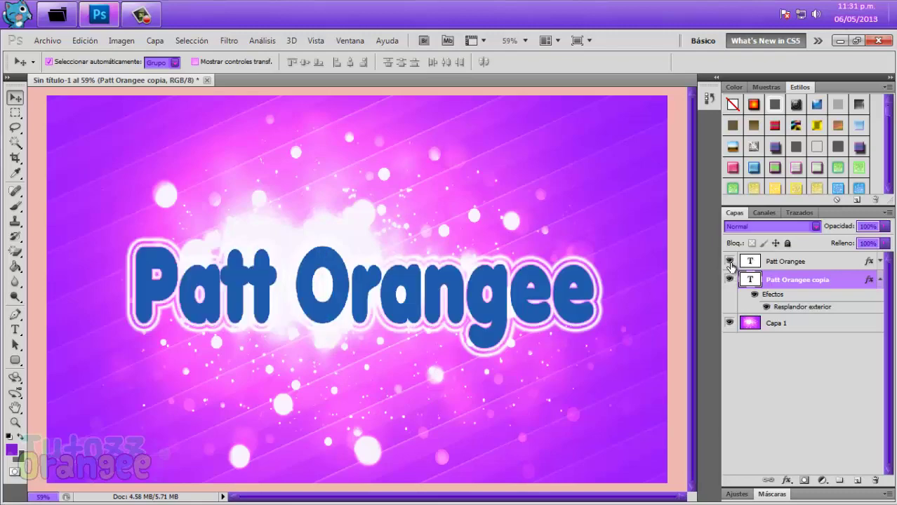
click(730, 263)
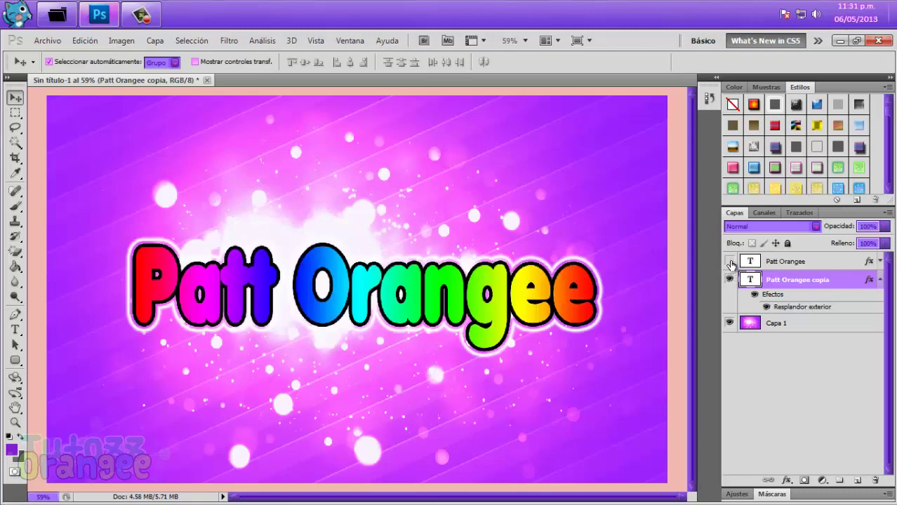
click(730, 263)
click(880, 279)
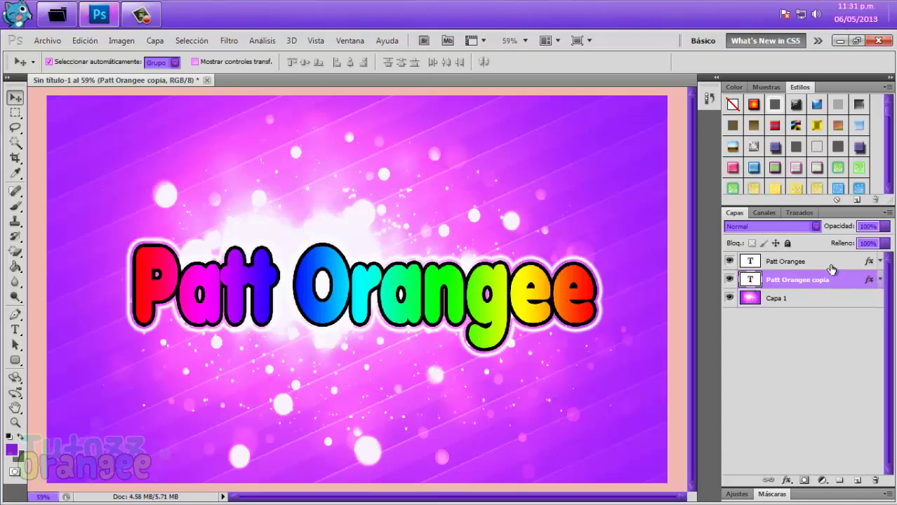
Select both Patt Orangee text layers together.
ctrl+click(829, 264)
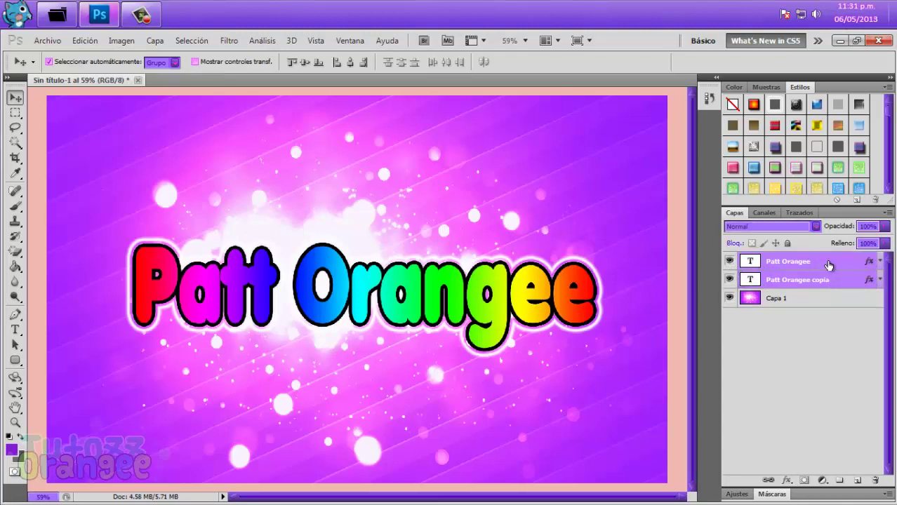
click(835, 280)
click(837, 304)
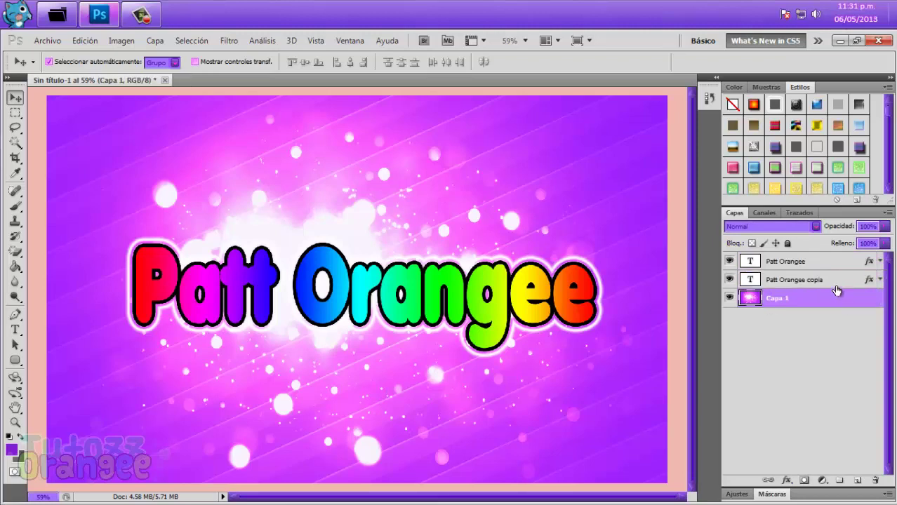
click(840, 279)
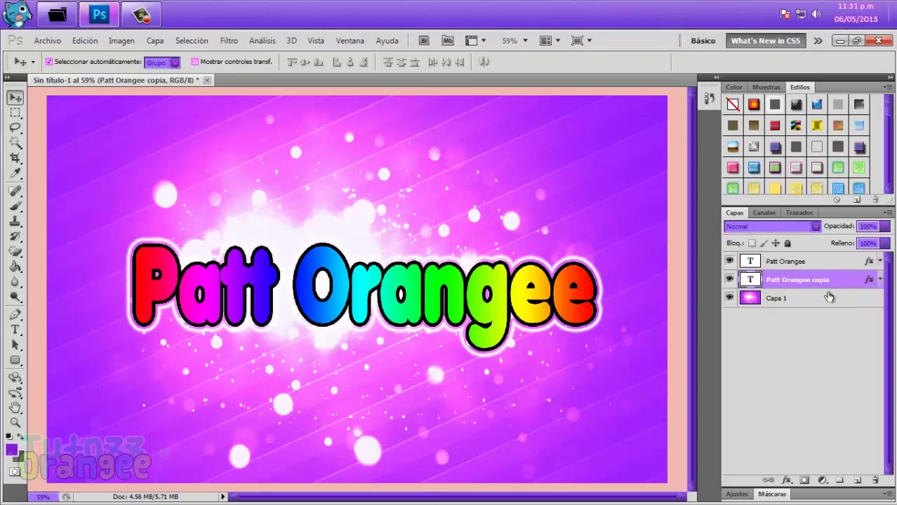
ctrl+click(839, 265)
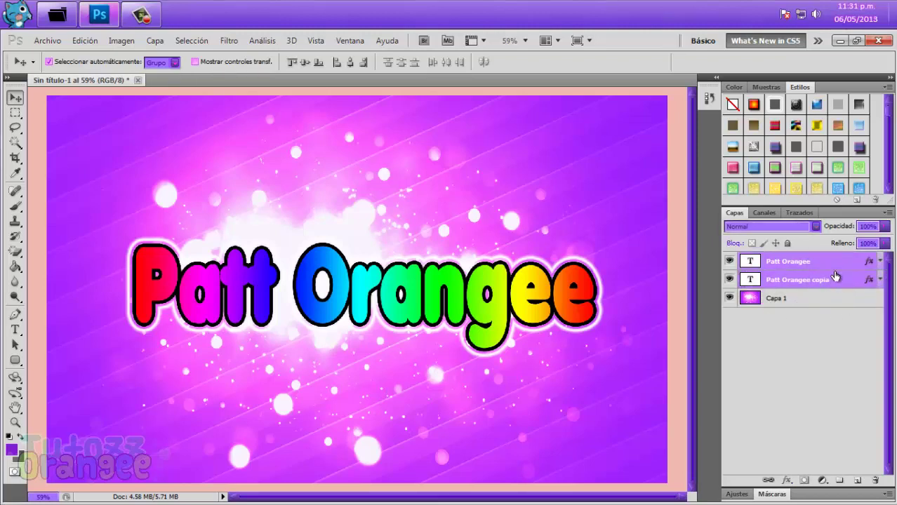
Merge the two text layers into Patt Orangee and duplicate it as Patt Orangee copia.
key(ctrl+e)
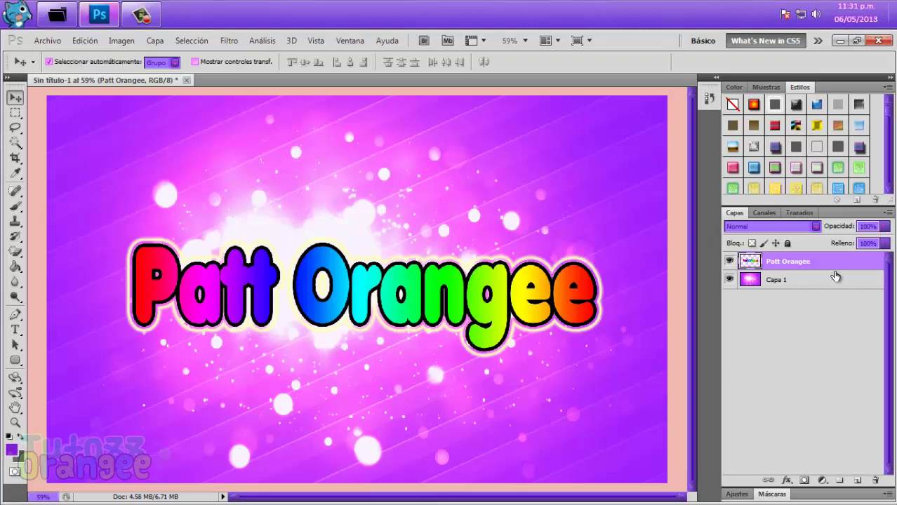
key(ctrl+j)
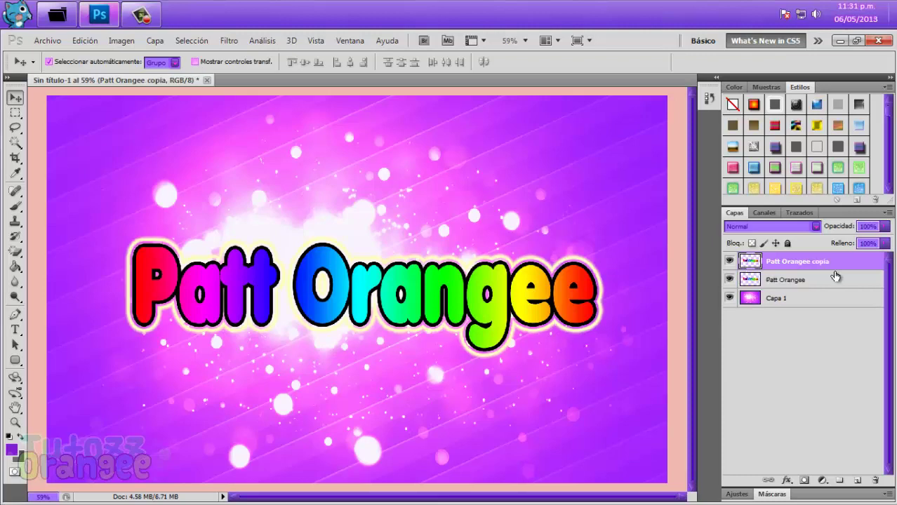
click(729, 262)
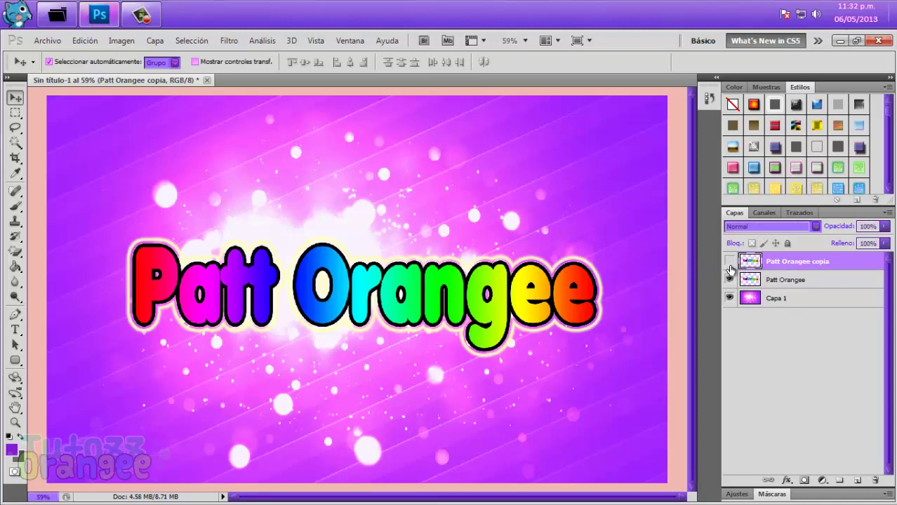
click(729, 261)
click(730, 280)
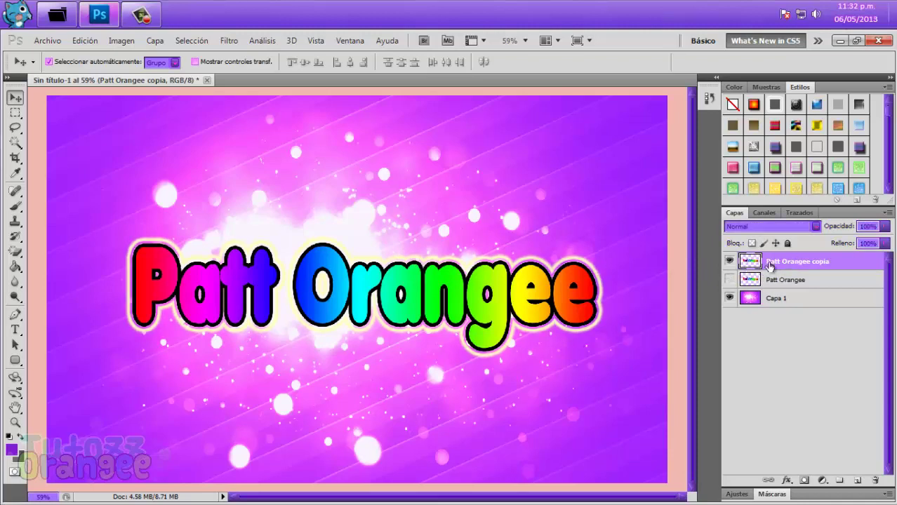
click(729, 262)
Hide the original Patt Orangee layer and make Patt Orangee copia the active layer.
click(730, 281)
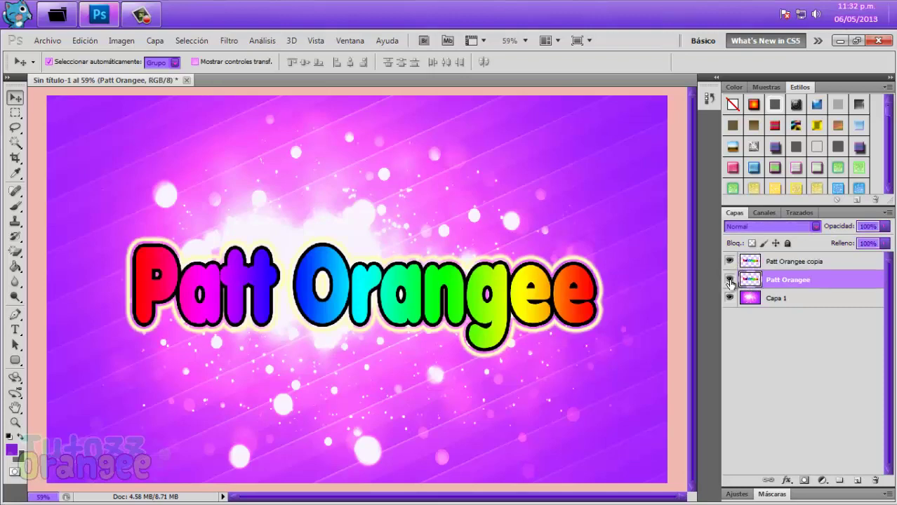
click(730, 280)
click(756, 265)
click(764, 282)
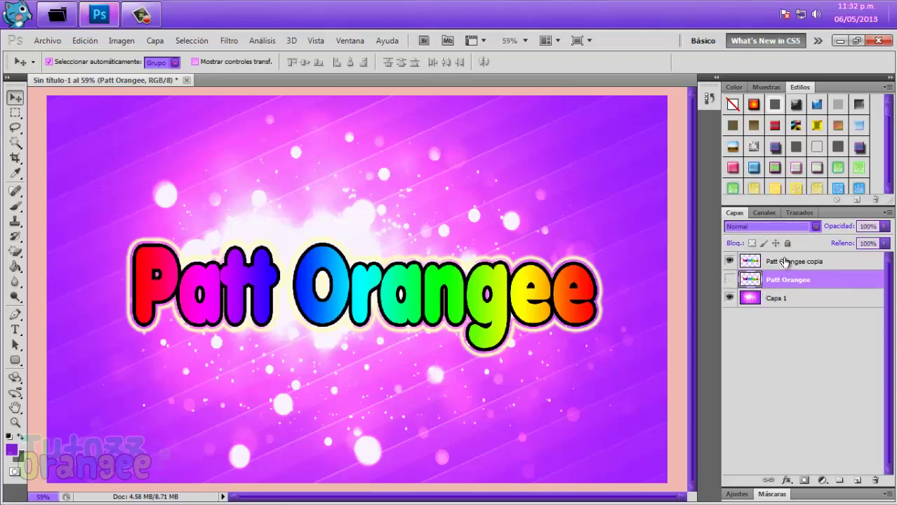
click(771, 262)
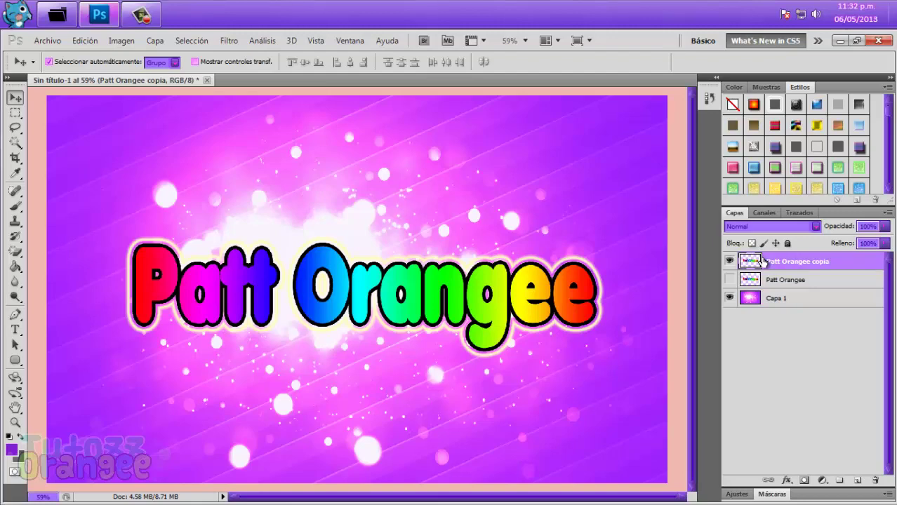
Apply Filter > Distort > Twirl (Molinete) to the copied text, adjusting the angle for a loose rainbow spiral.
click(241, 41)
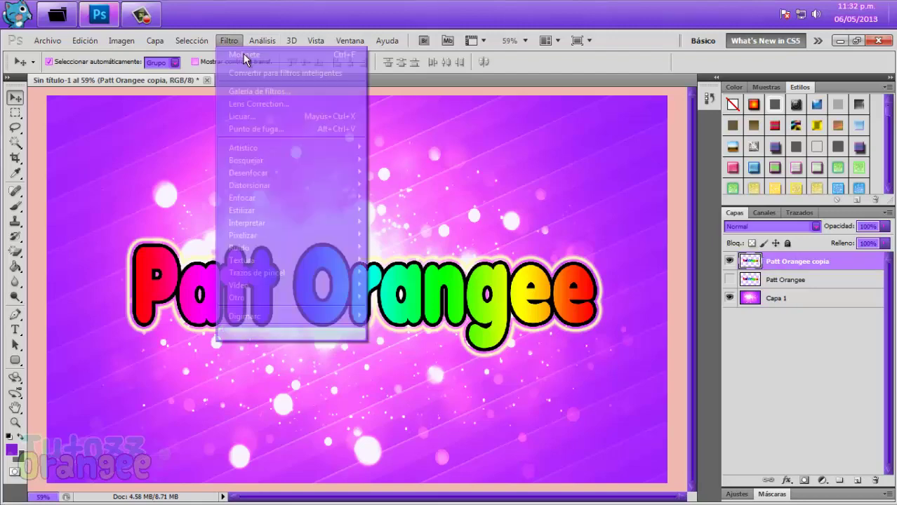
mouse_move(250, 185)
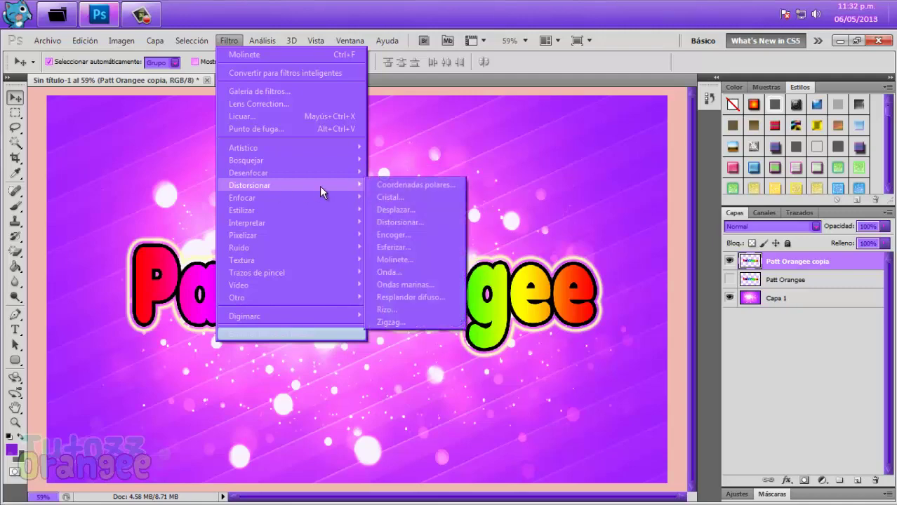
click(428, 259)
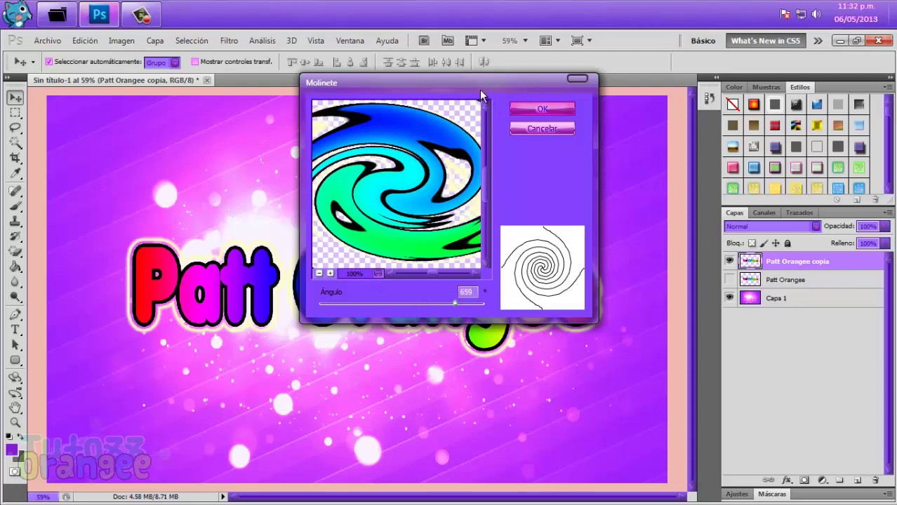
drag(481, 92, 655, 132)
drag(633, 344, 530, 366)
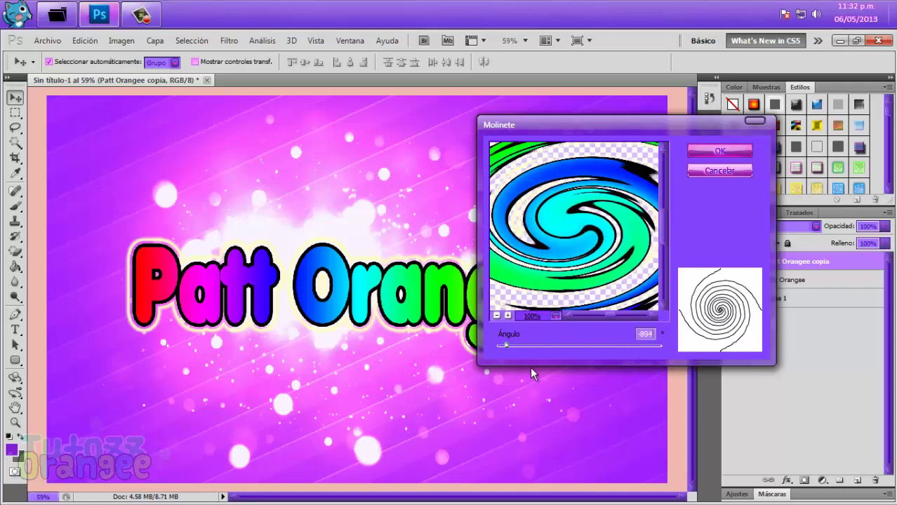
click(537, 345)
click(497, 315)
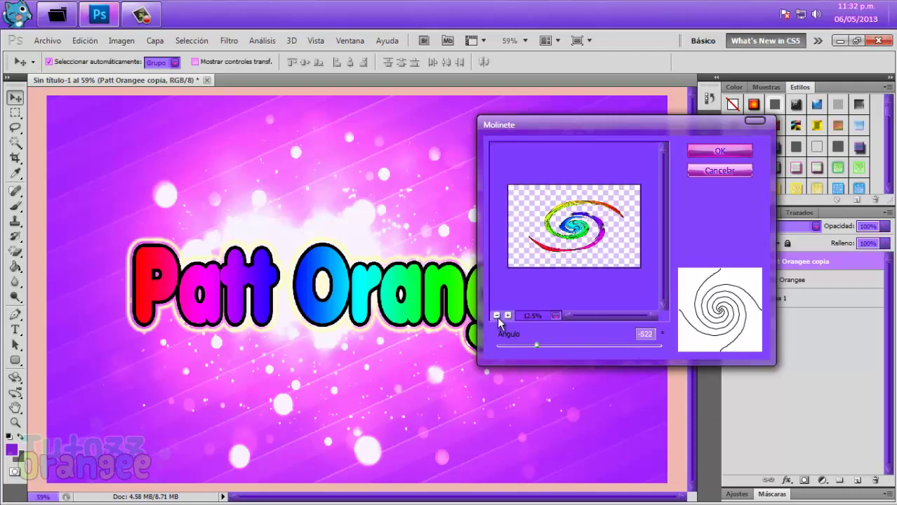
mouse_move(536, 346)
mouse_down()
mouse_move(628, 350)
mouse_move(520, 366)
mouse_move(624, 370)
mouse_up()
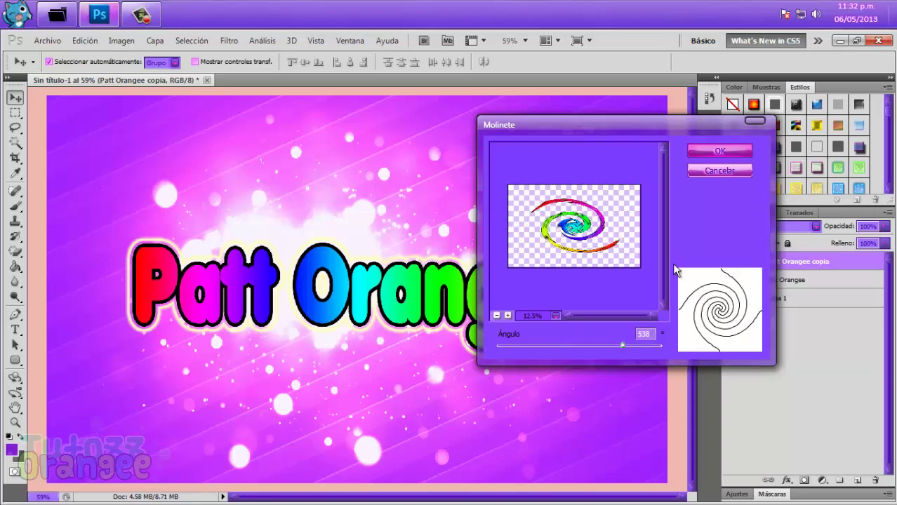
click(710, 154)
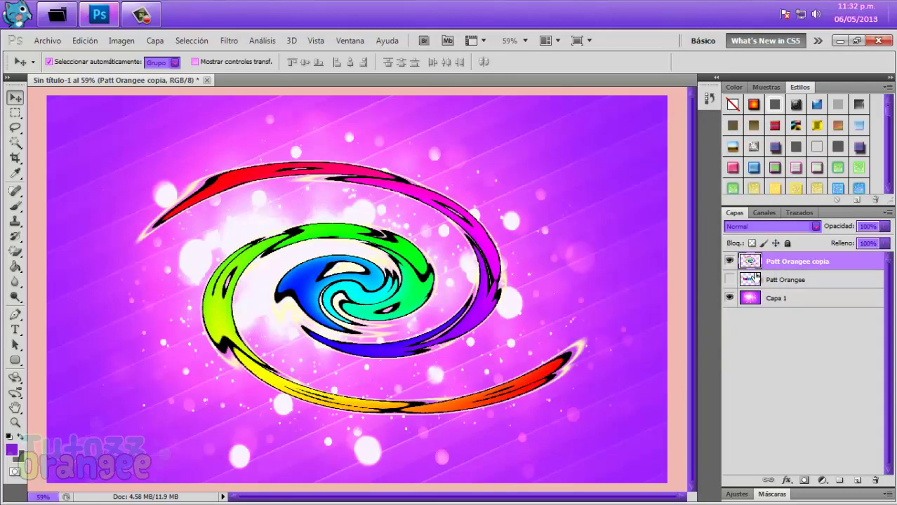
Show the original Patt Orangee layer again and move the swirl copy beneath it.
click(731, 280)
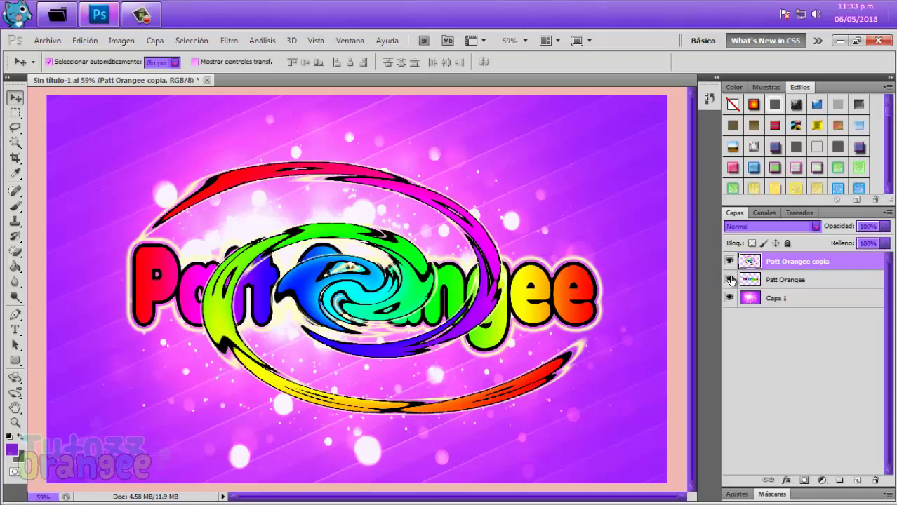
drag(758, 264, 757, 288)
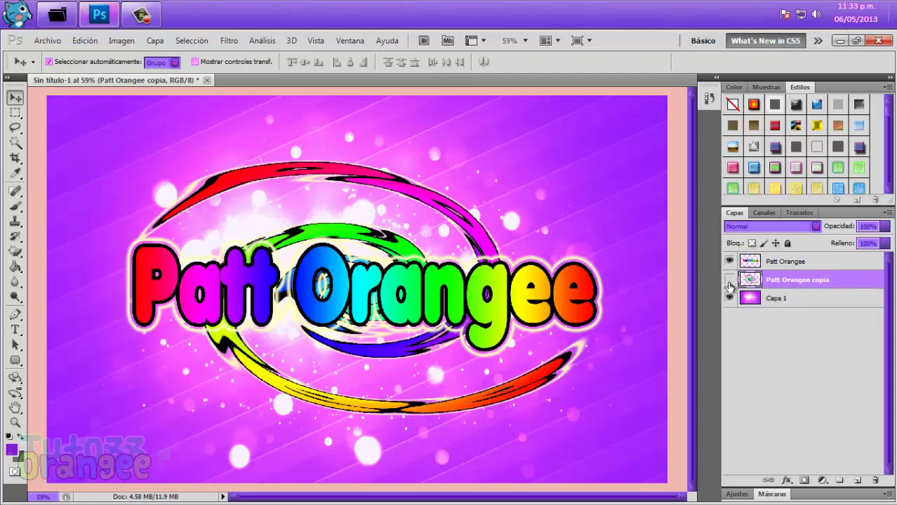
click(729, 279)
click(730, 280)
Free-transform the swirl slightly wider and squash it vertically to about 80% height.
key(ctrl+t)
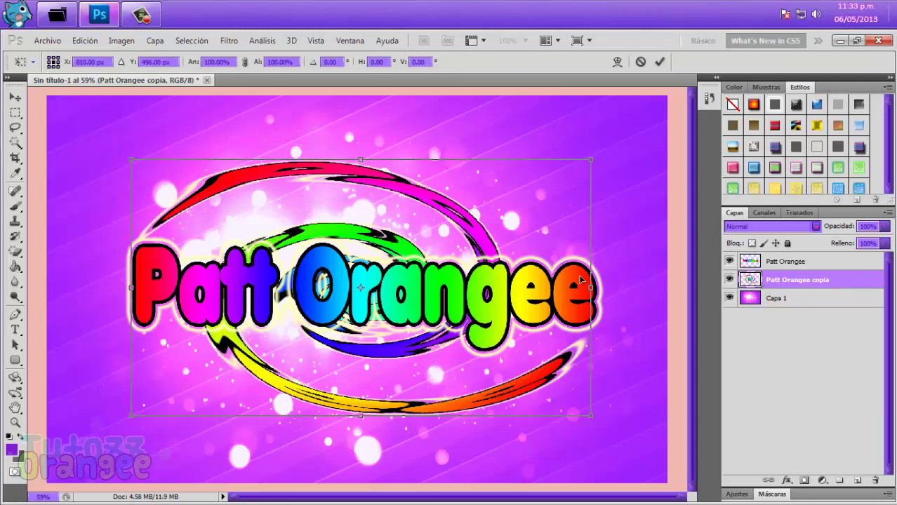
drag(591, 282, 606, 282)
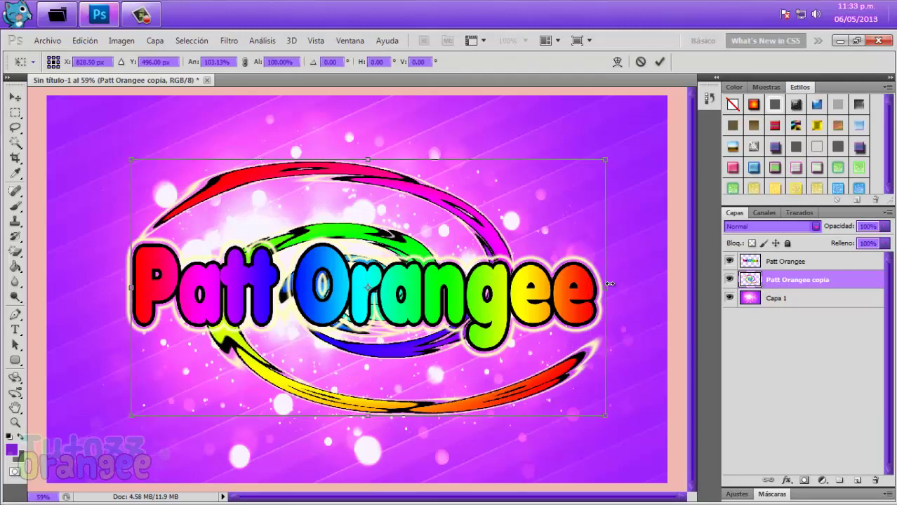
drag(132, 160, 125, 177)
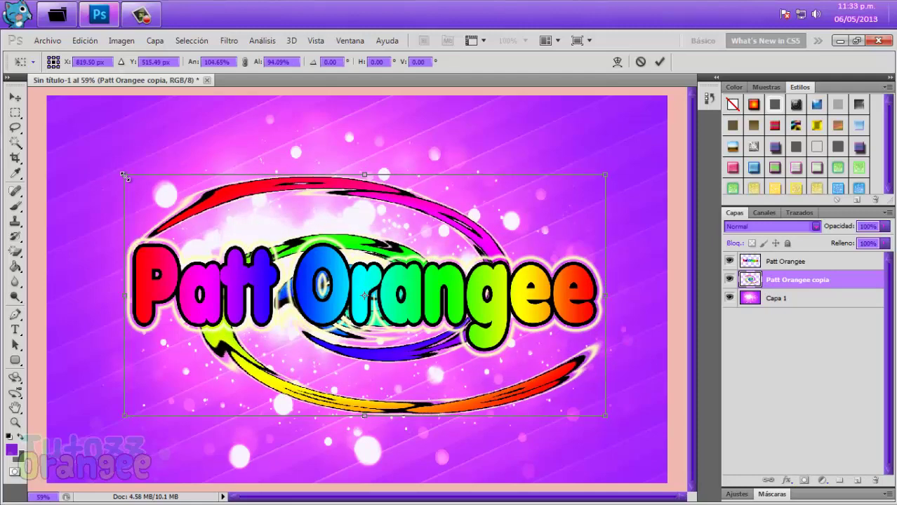
drag(607, 293, 599, 294)
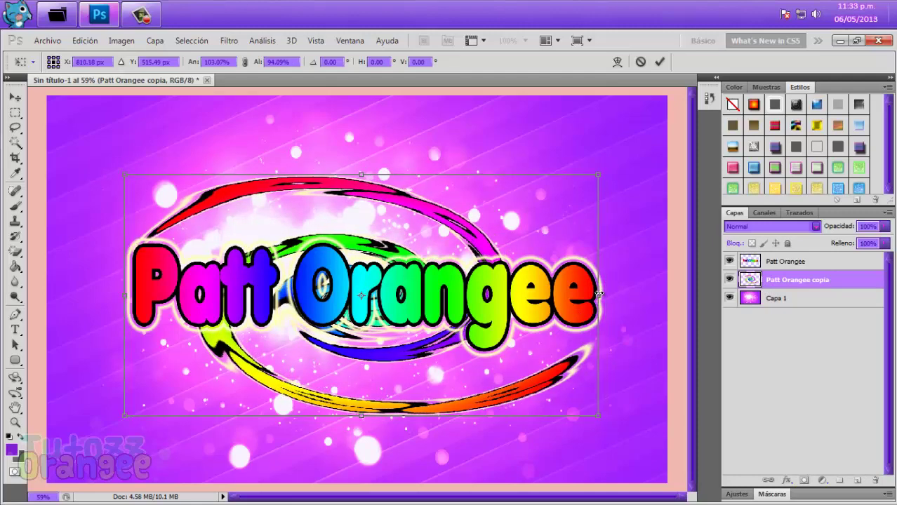
drag(357, 416, 362, 379)
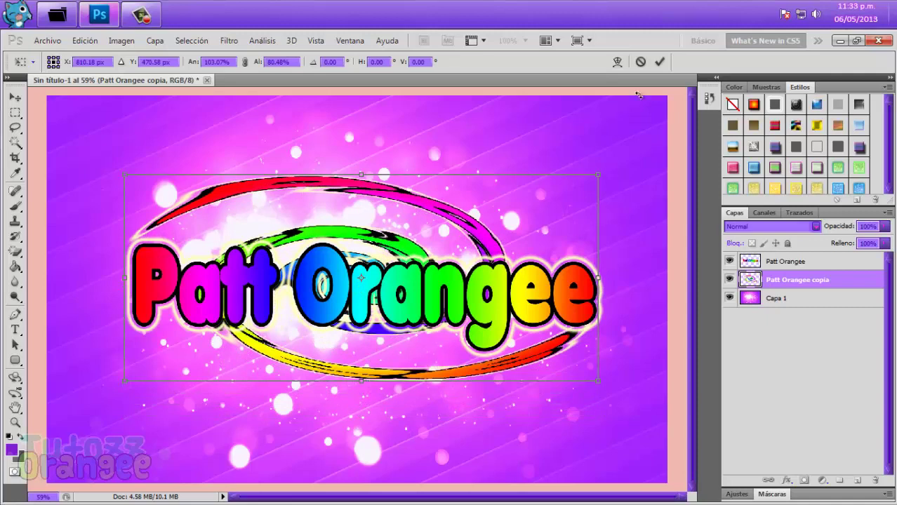
click(661, 63)
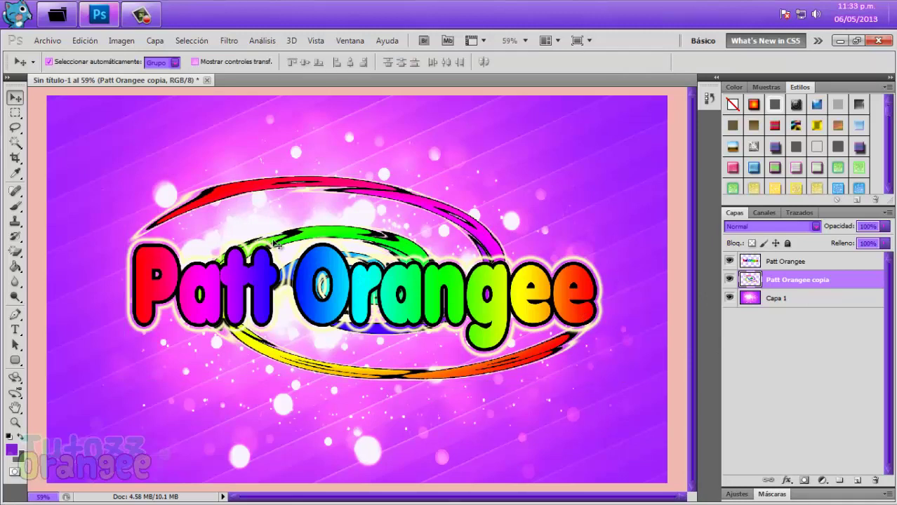
Rotate the swirl about -0.68° counterclockwise with Free Transform.
key(ctrl+t)
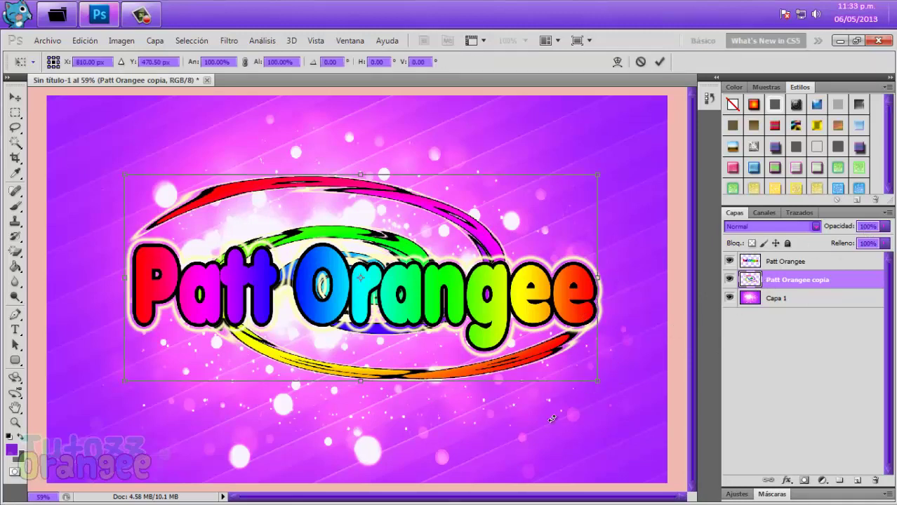
mouse_move(551, 418)
mouse_down()
mouse_move(578, 417)
mouse_move(568, 417)
mouse_up()
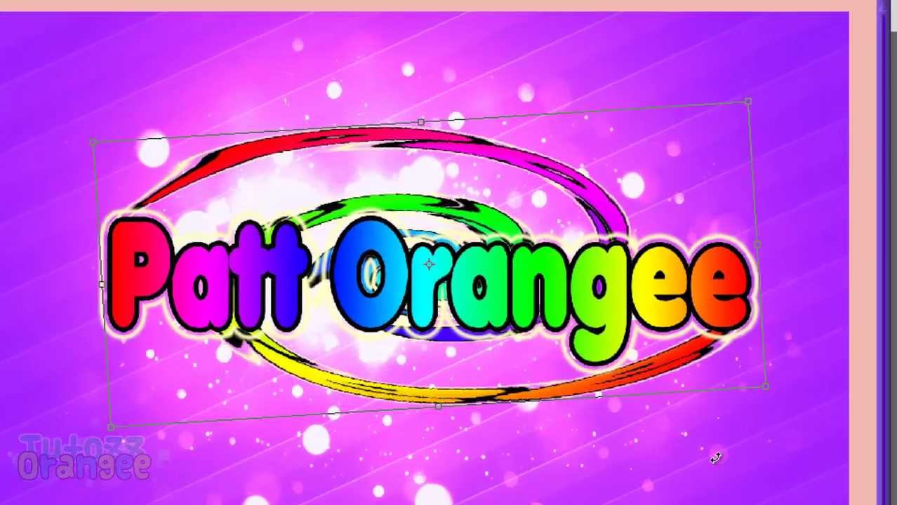
key(Return)
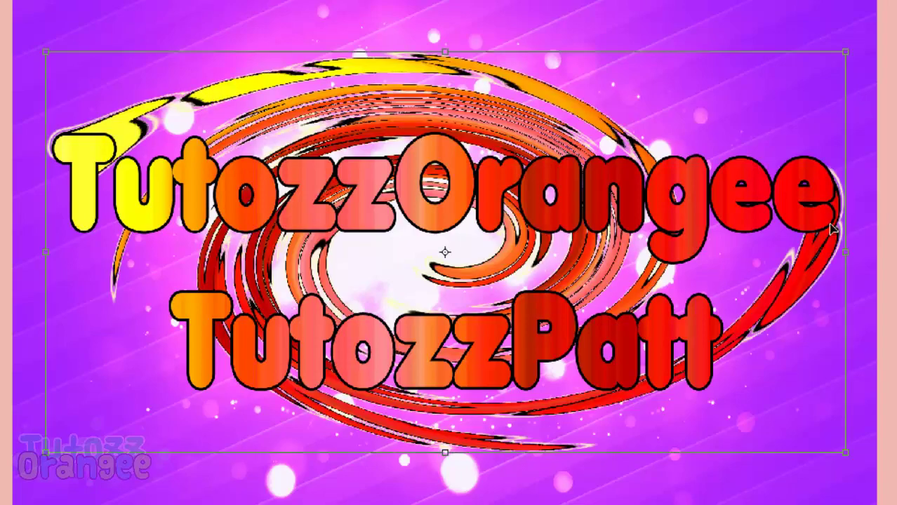
Narrow the design slightly from both right and left sides, then select the Eraser tool.
drag(841, 244, 834, 243)
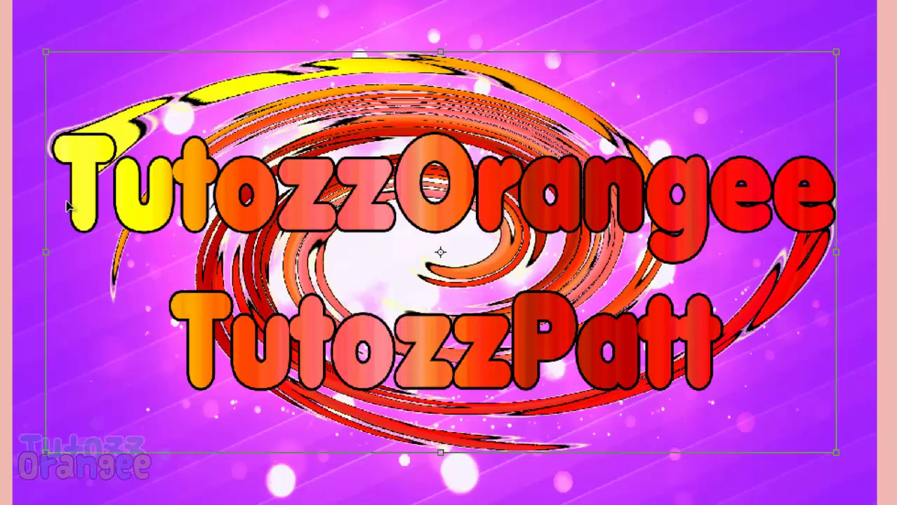
drag(46, 251, 52, 251)
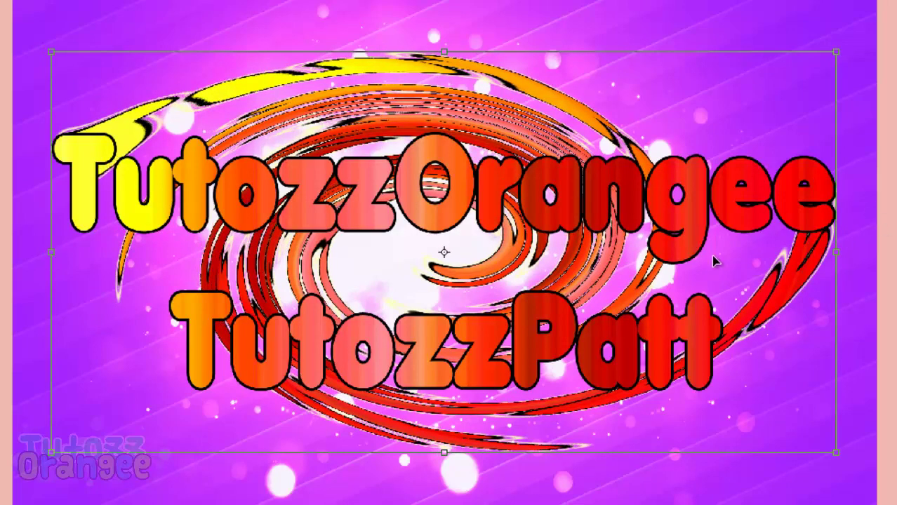
key(Return)
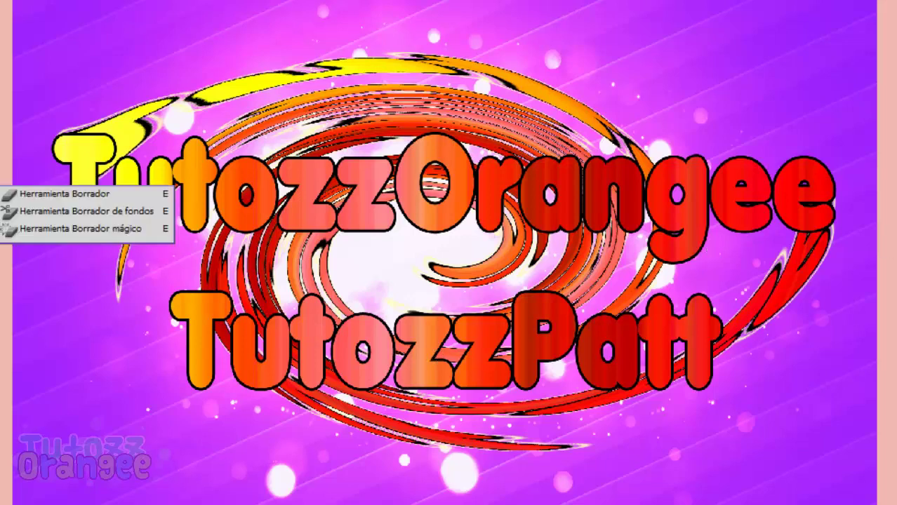
click(56, 191)
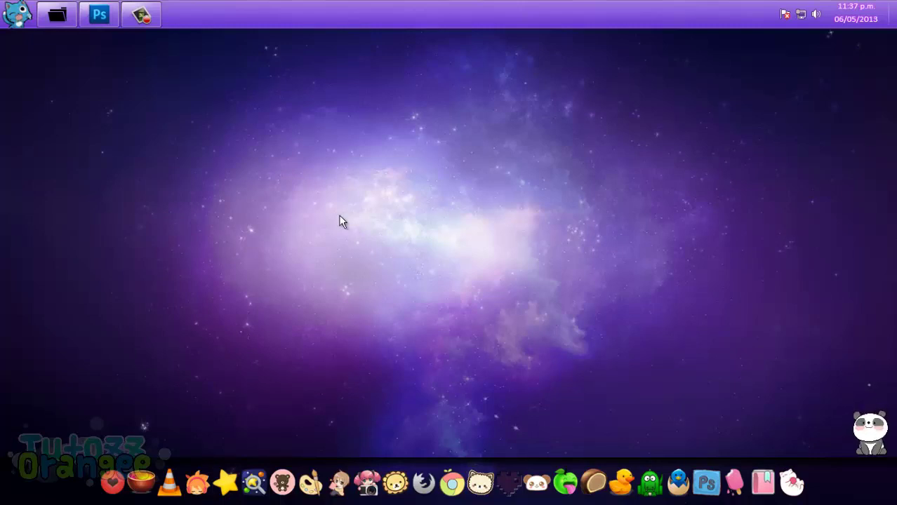
click(153, 25)
click(144, 22)
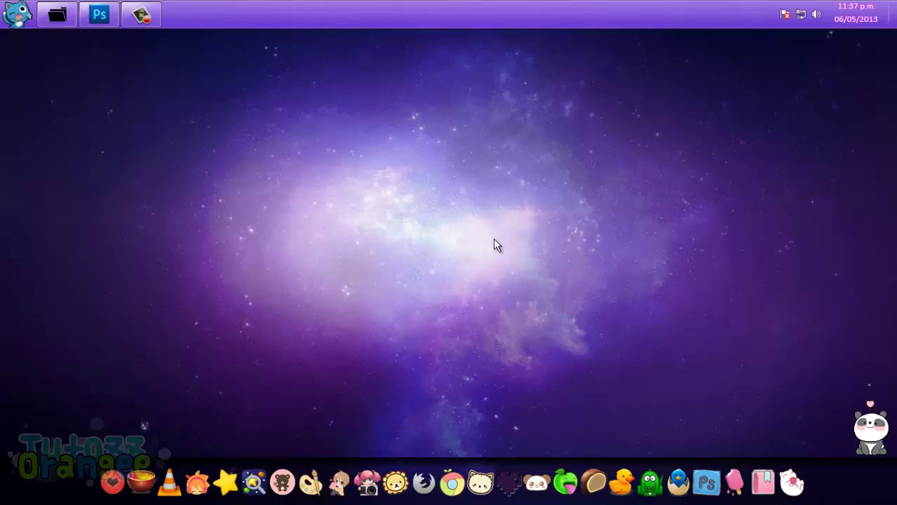
double_click(439, 209)
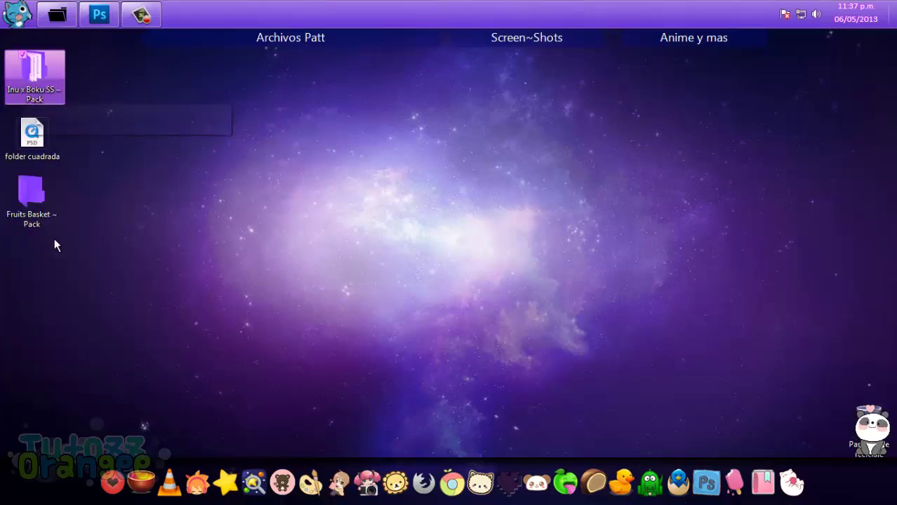
double_click(223, 196)
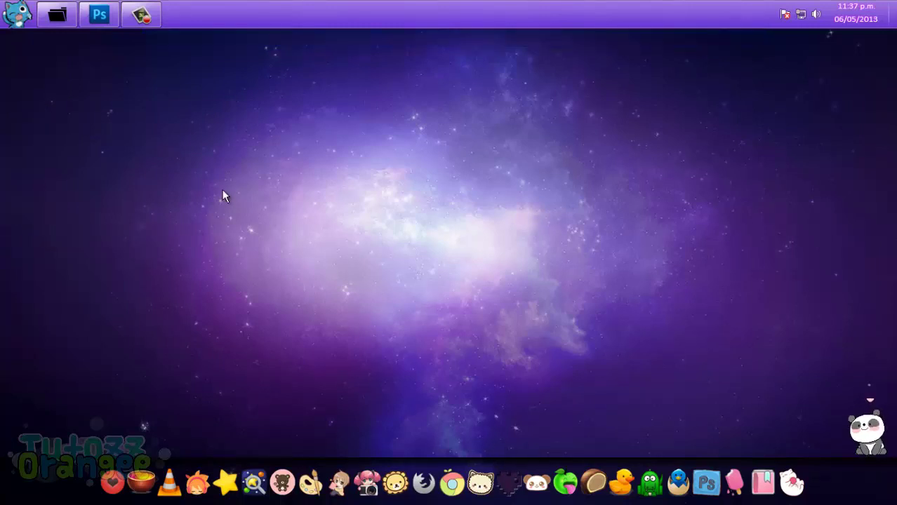